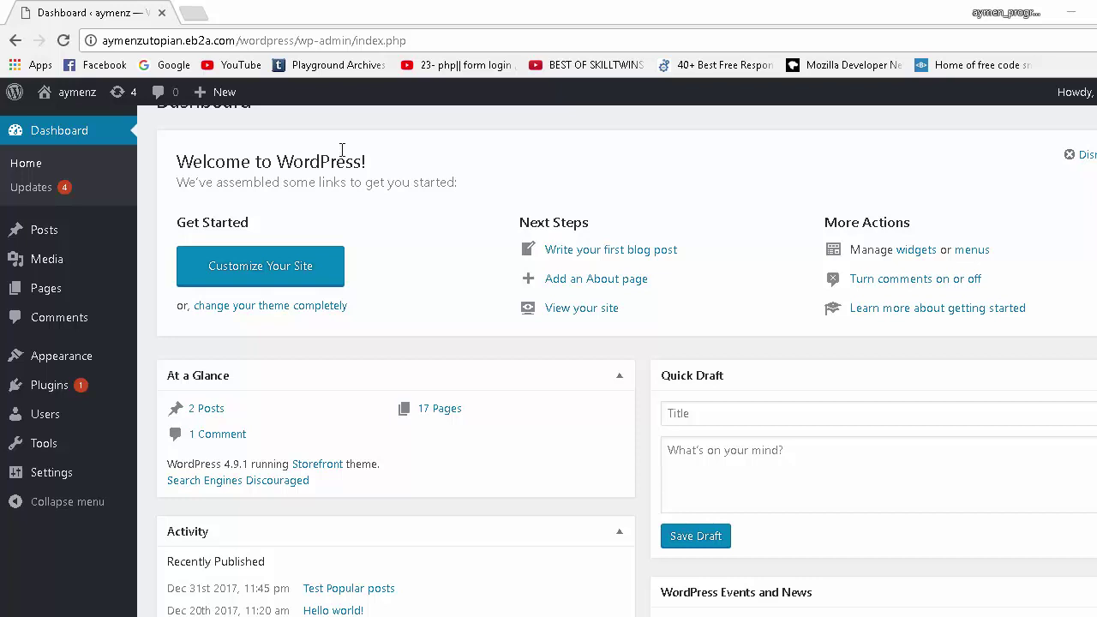
# - Search the new plugins for "paid memberships" and install Paid Memberships Pro
pyautogui.moveTo(53, 390)
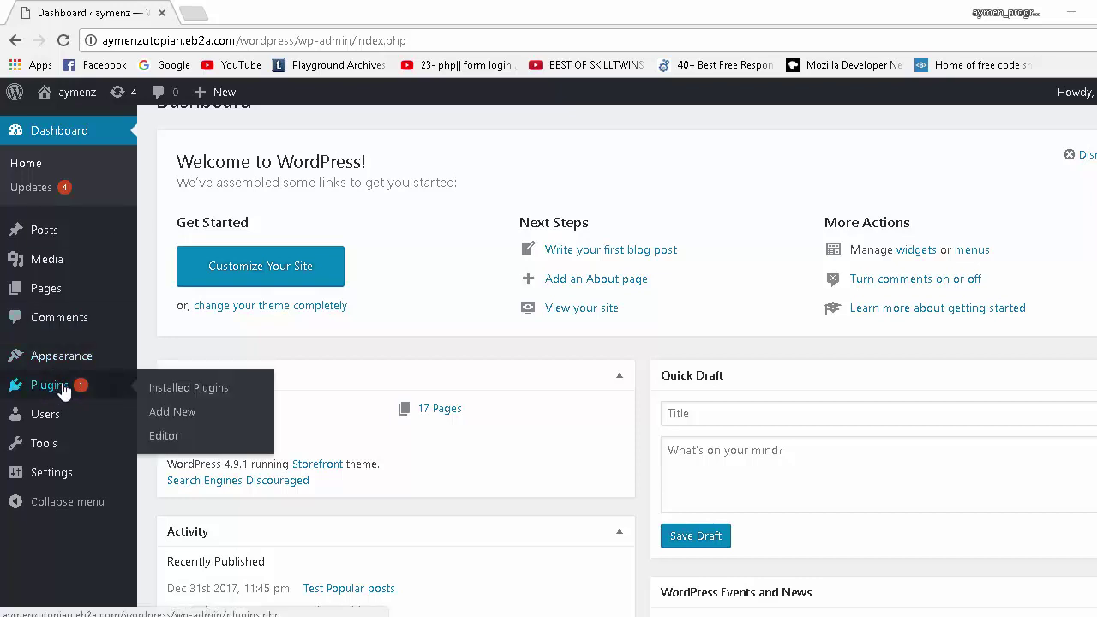
pyautogui.click(173, 413)
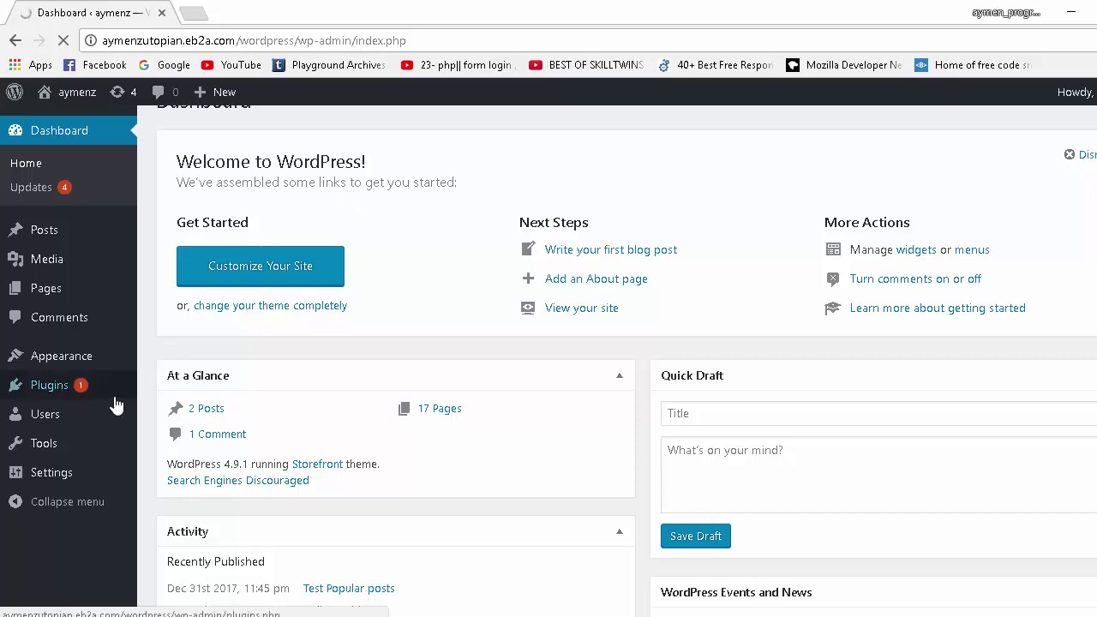
pyautogui.moveTo(80, 382)
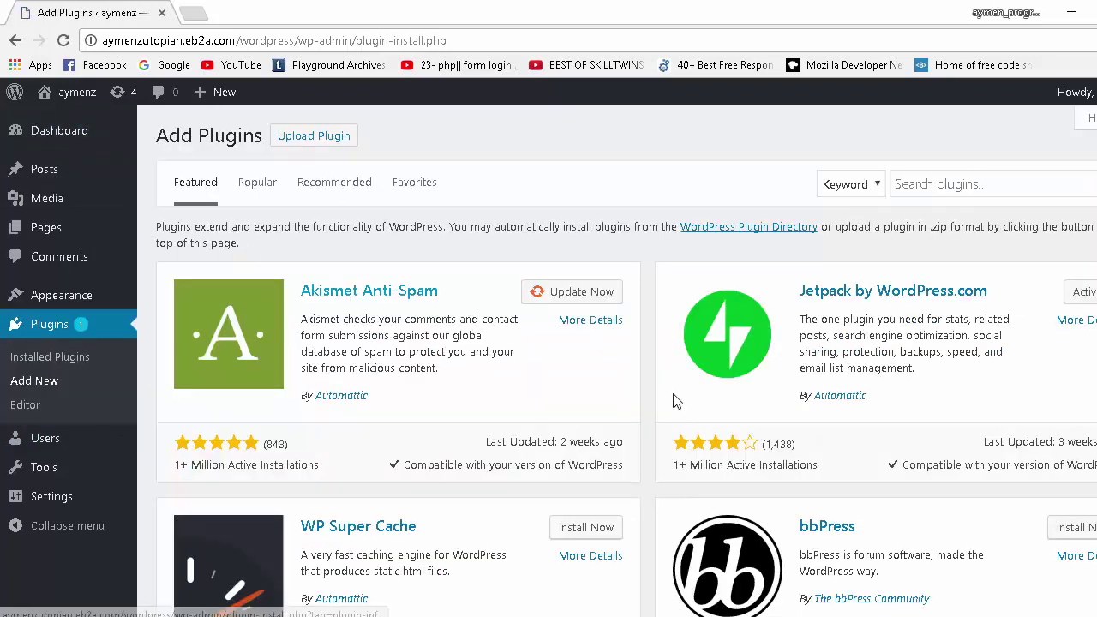
pyautogui.click(975, 181)
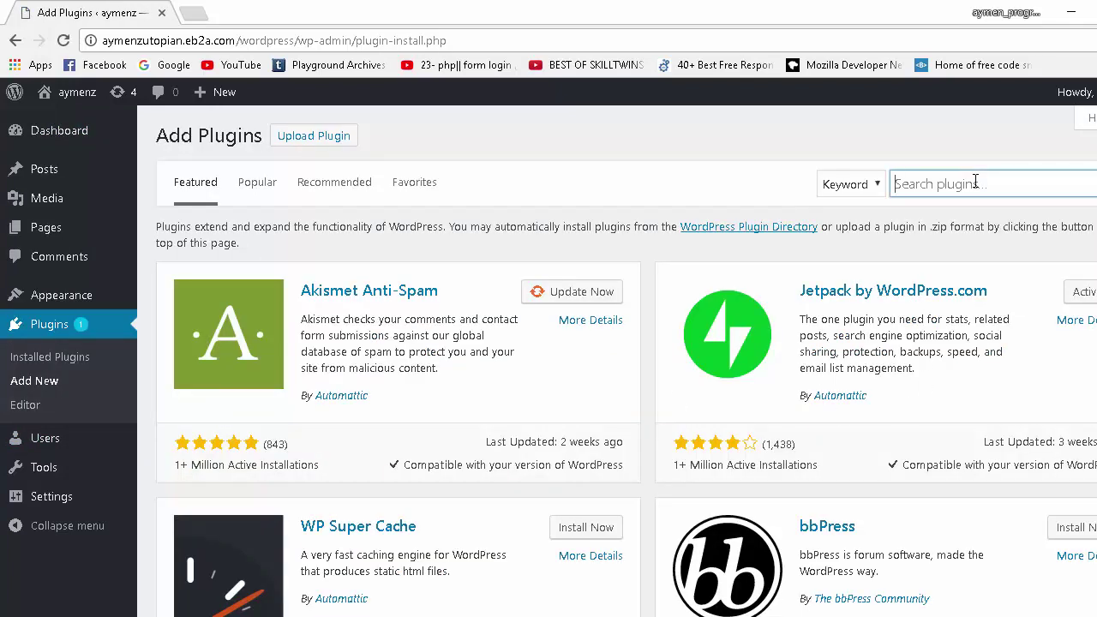
pyautogui.write('paid membershi')
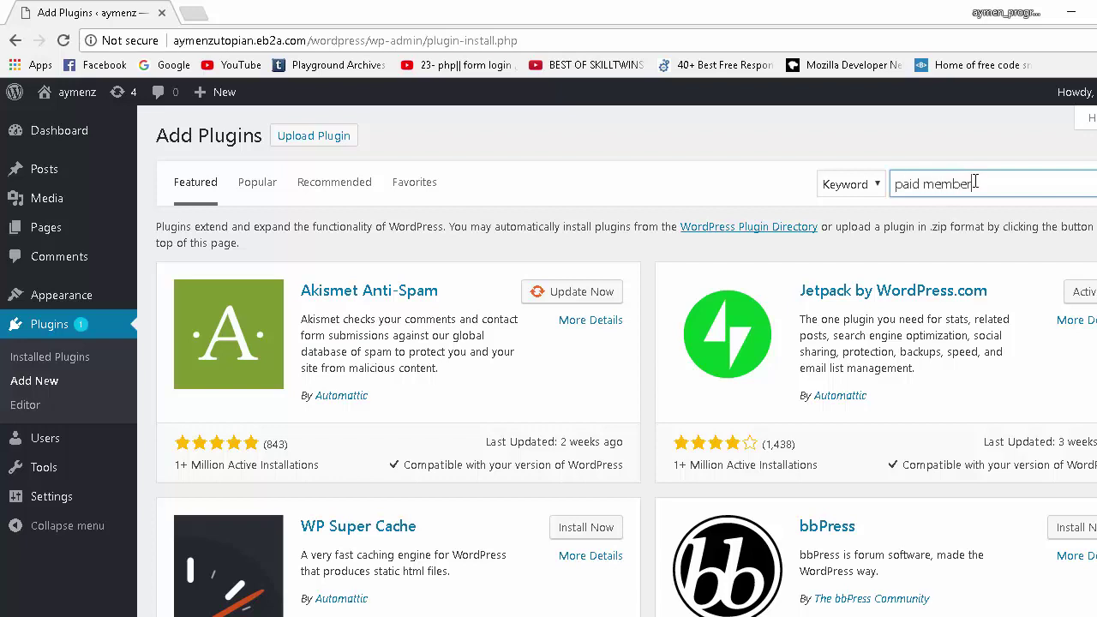
pyautogui.write('ps')
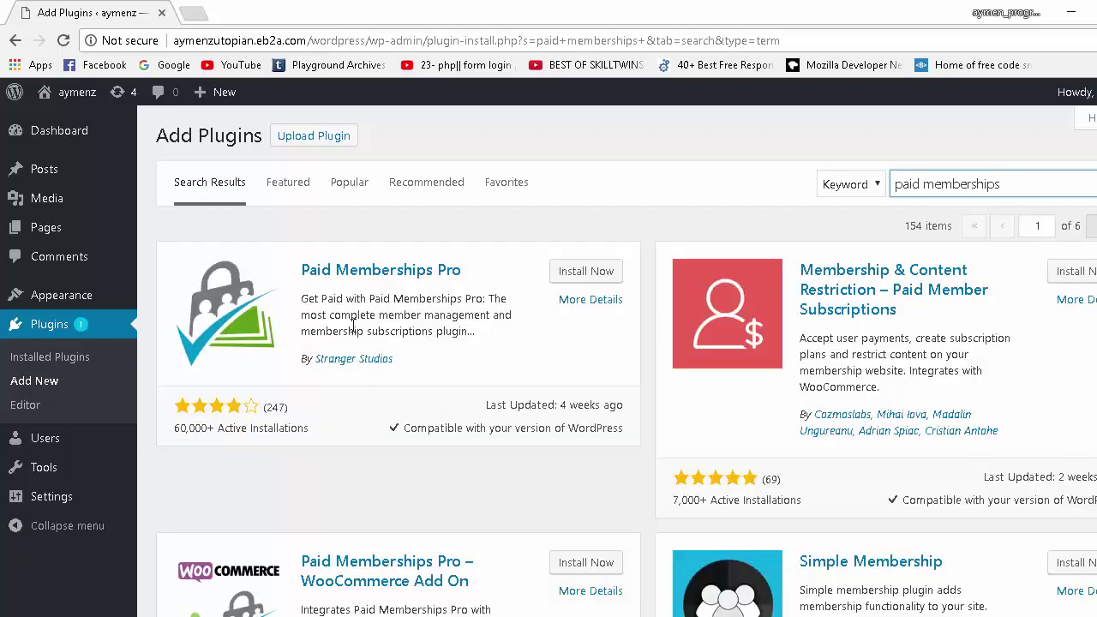
pyautogui.click(581, 272)
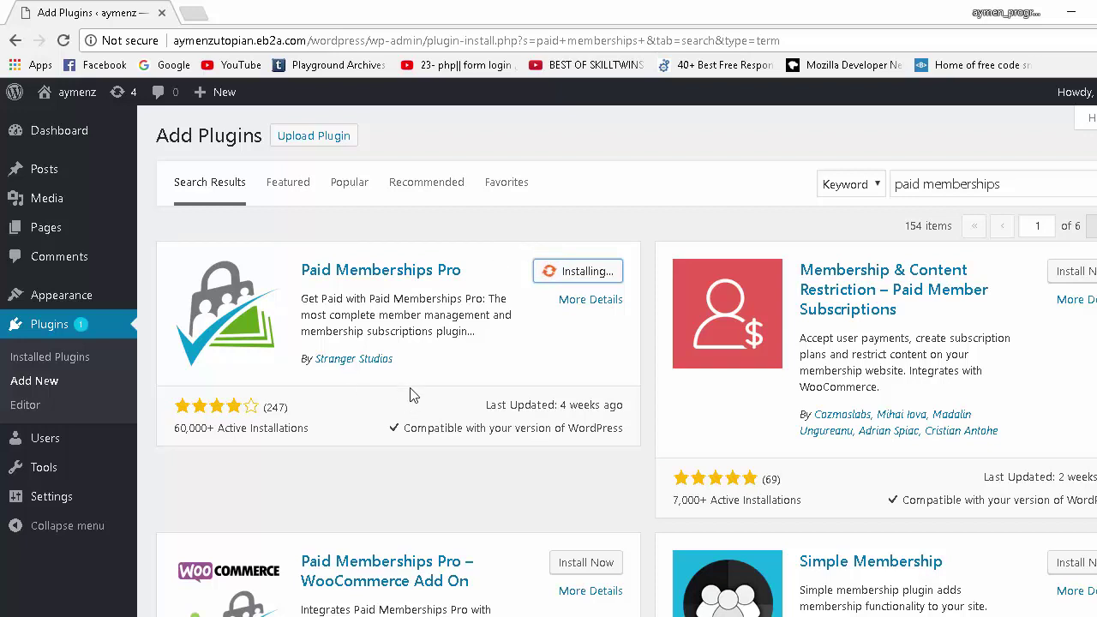
# - Open the Paid Memberships Pro details in a separate tab and read through the plugin's description while it installs
pyautogui.moveTo(301, 298); pyautogui.dragTo(482, 339)
pyautogui.click(485, 342)
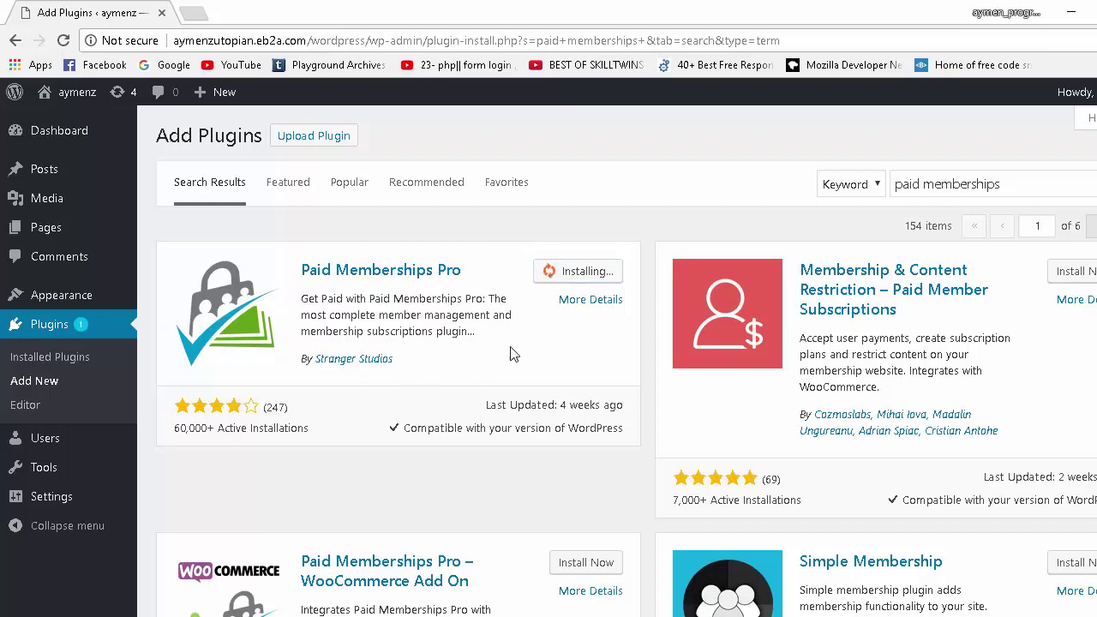
pyautogui.middleClick(585, 306)
pyautogui.click(219, 10)
pyautogui.click(103, 10)
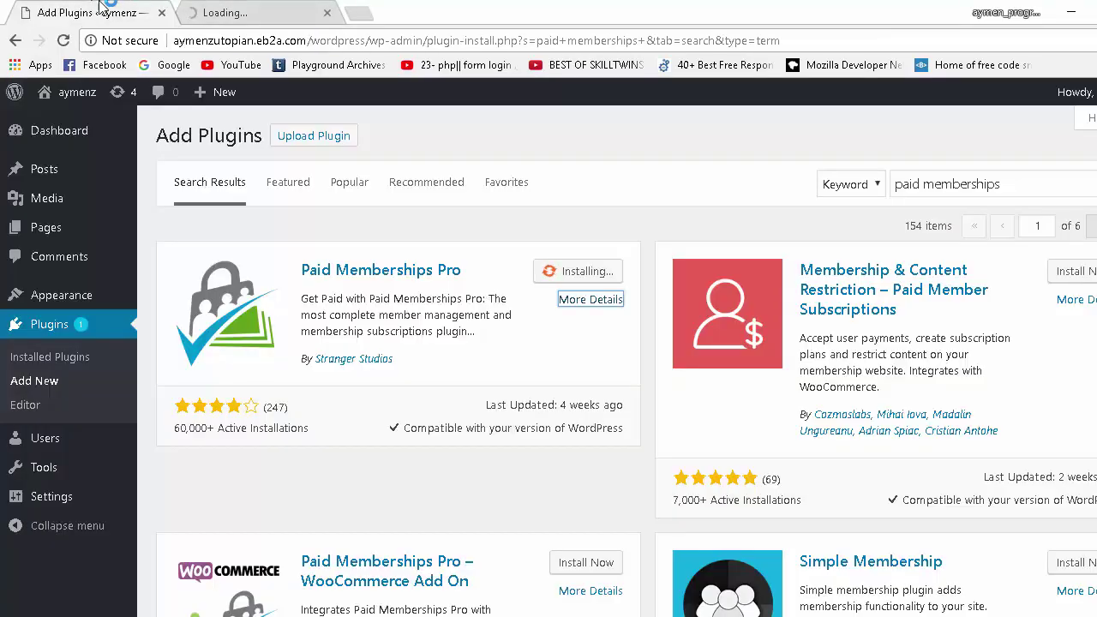
pyautogui.click(261, 10)
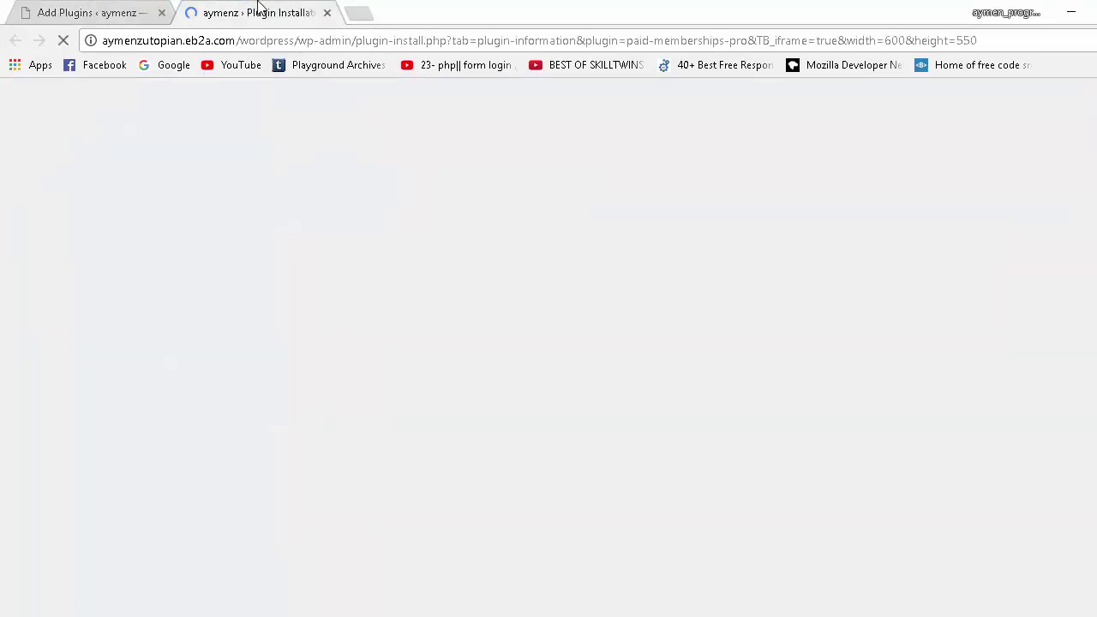
pyautogui.click(110, 7)
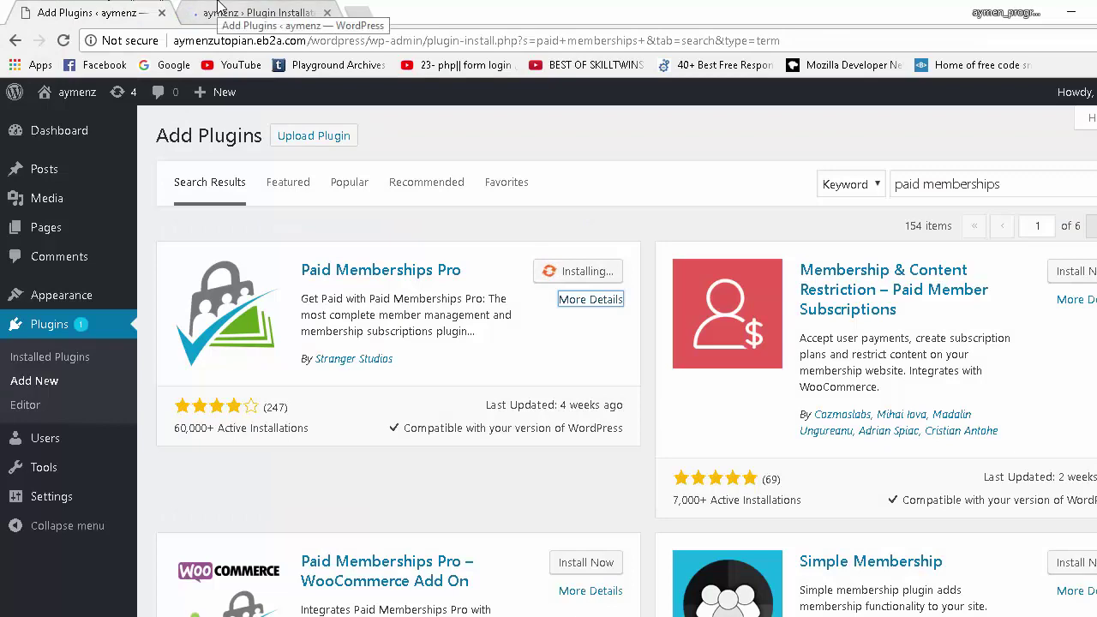
pyautogui.click(244, 7)
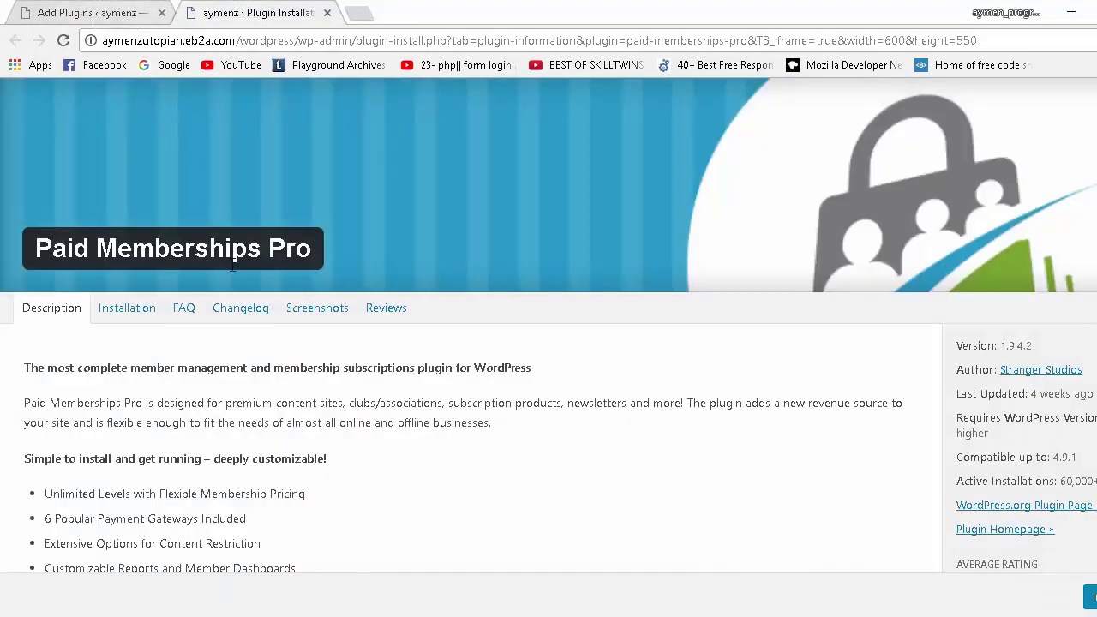
pyautogui.scroll(-2, 228, 350)
pyautogui.scroll(-4, 110, 403)
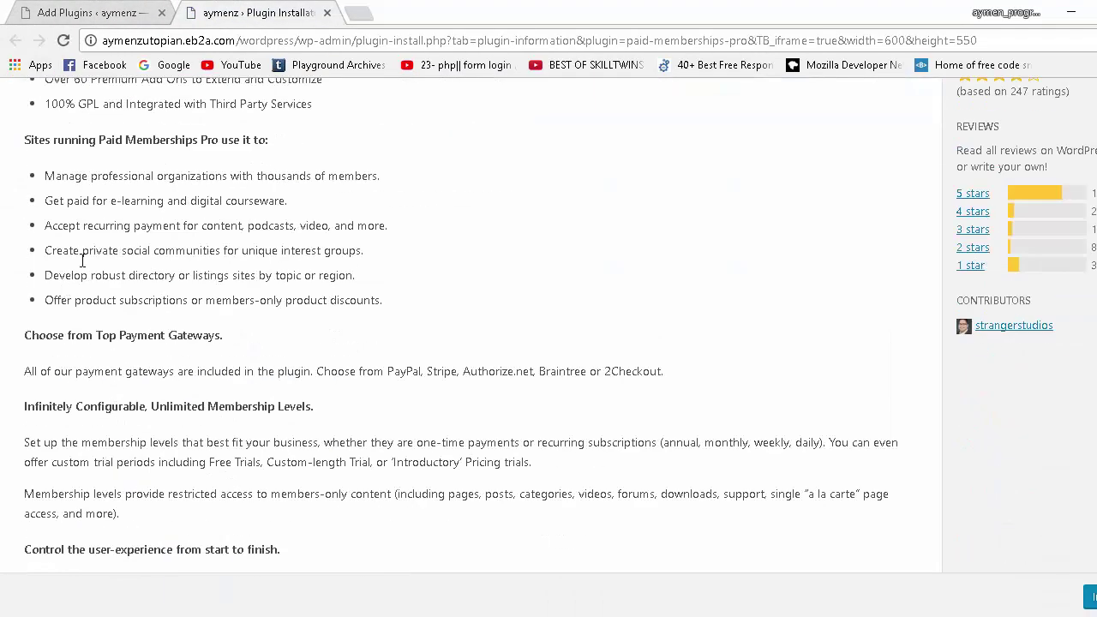
pyautogui.click(79, 9)
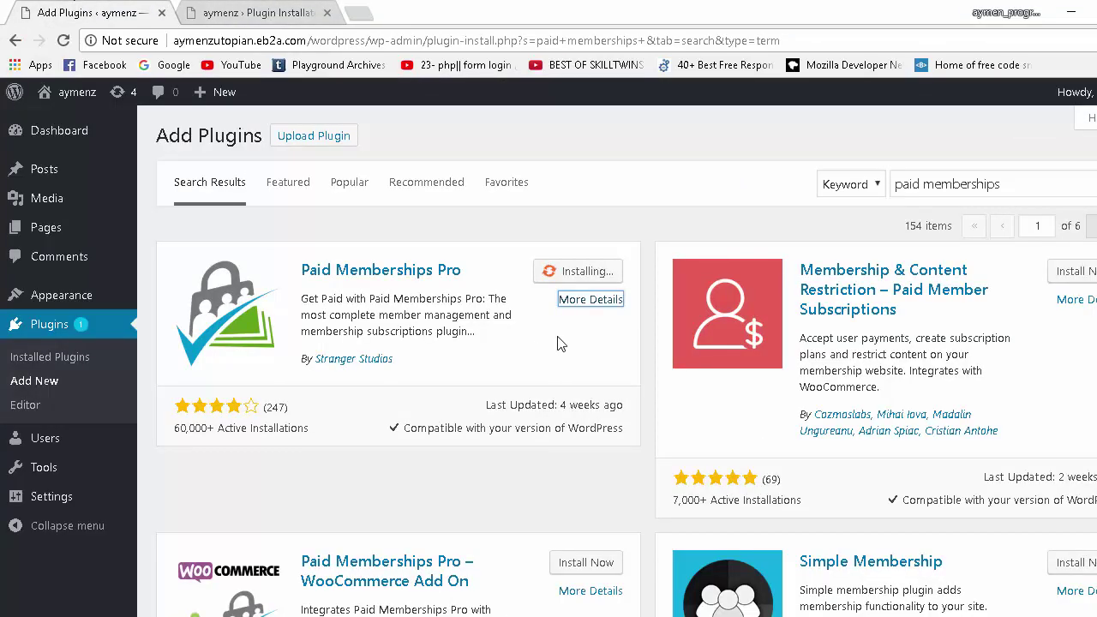
pyautogui.click(248, 11)
pyautogui.scroll(-3, 150, 449)
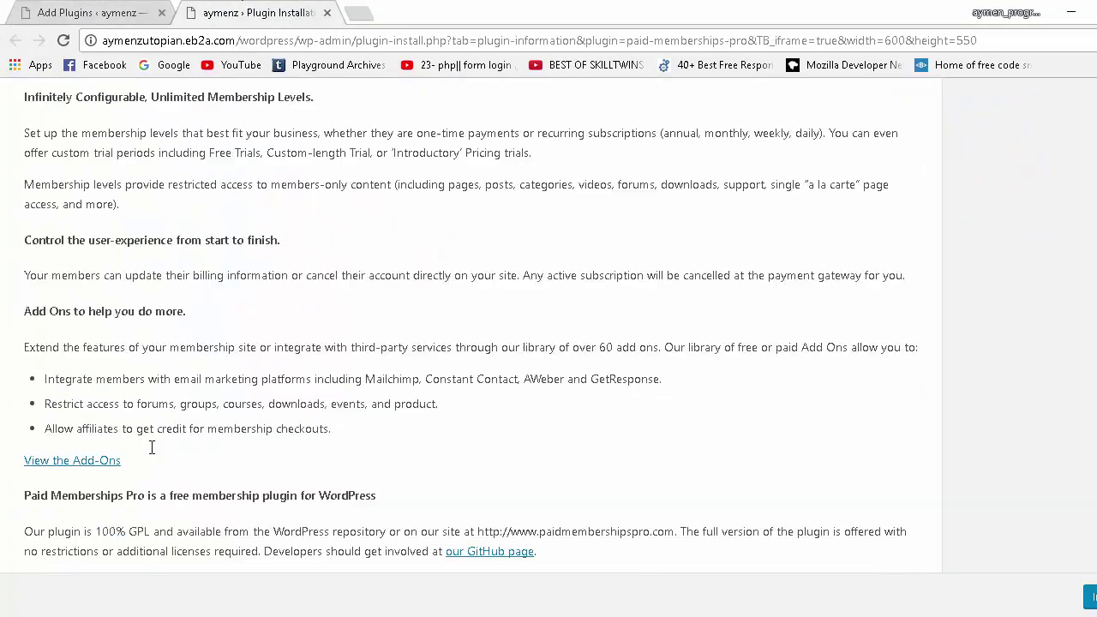
pyautogui.scroll(7, 152, 449)
pyautogui.scroll(4, 150, 449)
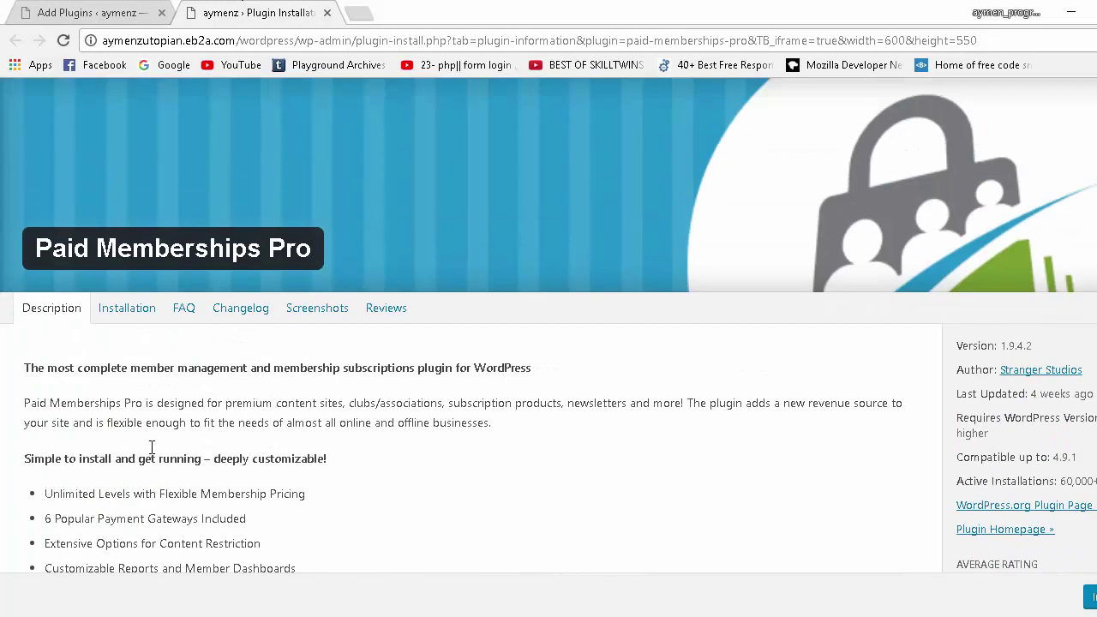
# - Return to the plugin search results and activate Paid Memberships Pro
pyautogui.click(134, 7)
pyautogui.click(593, 271)
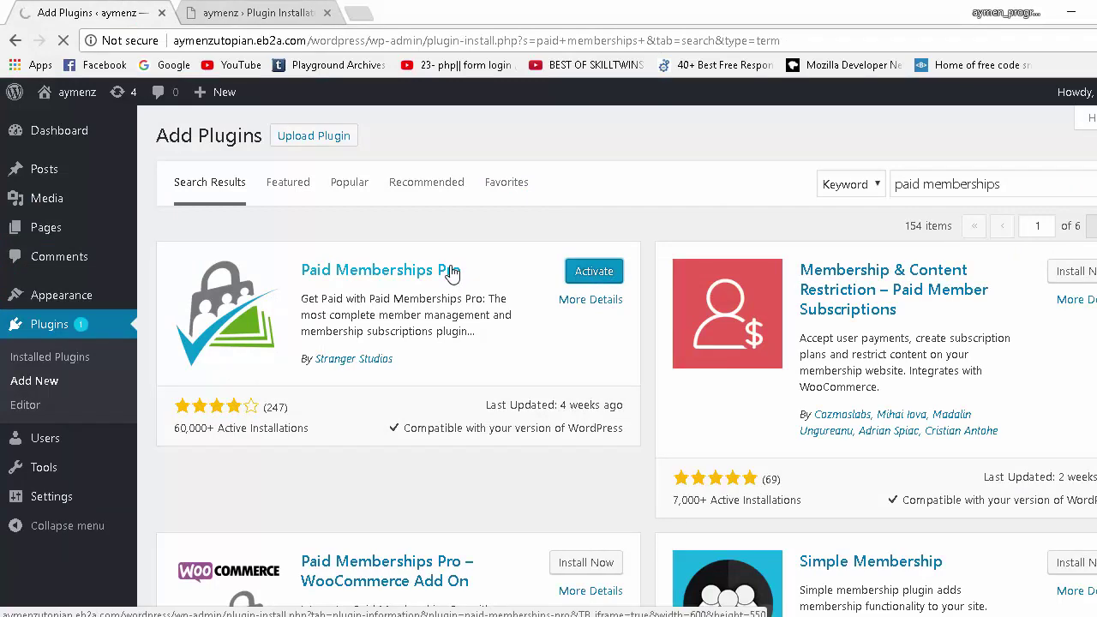
pyautogui.scroll(-3, 296, 375)
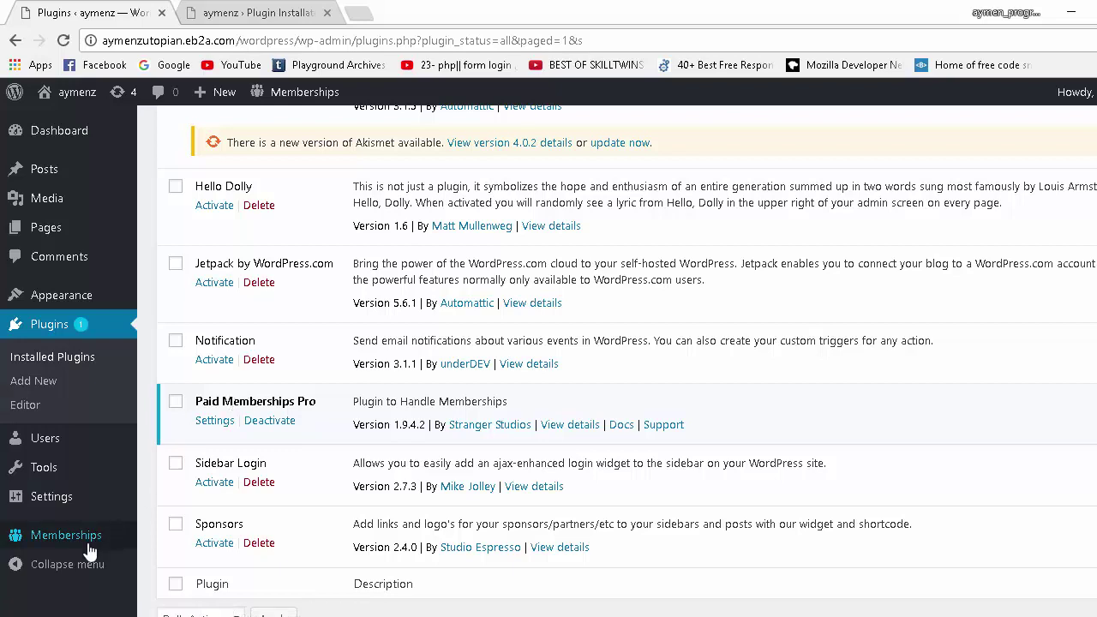
# - Open the Pages settings of Paid Memberships Pro and go through the required page assignments
pyautogui.moveTo(66, 545)
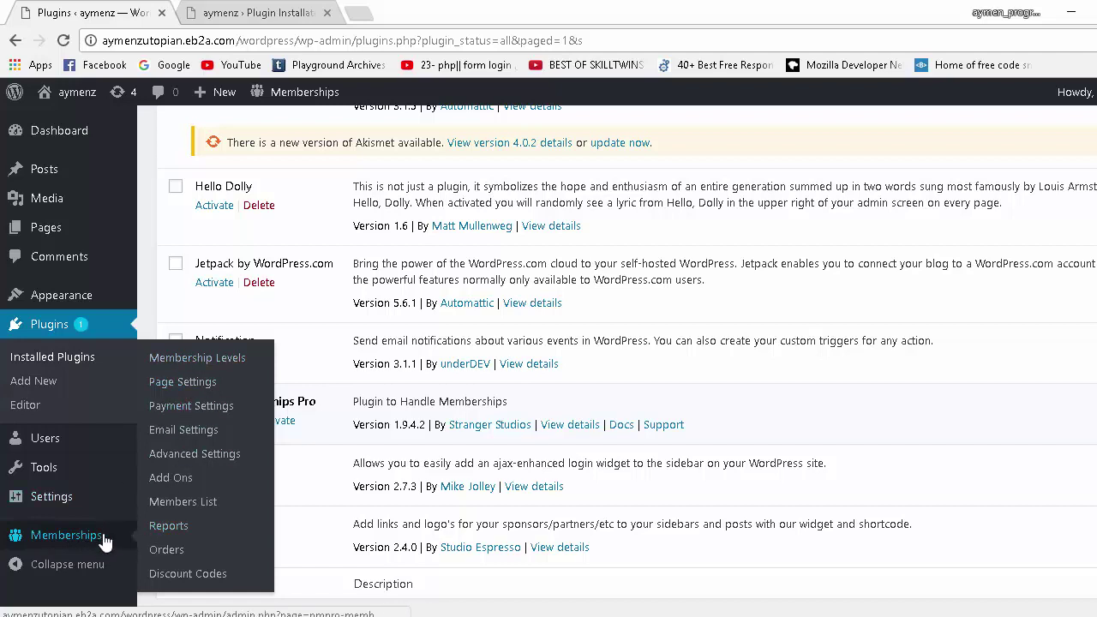
pyautogui.click(99, 545)
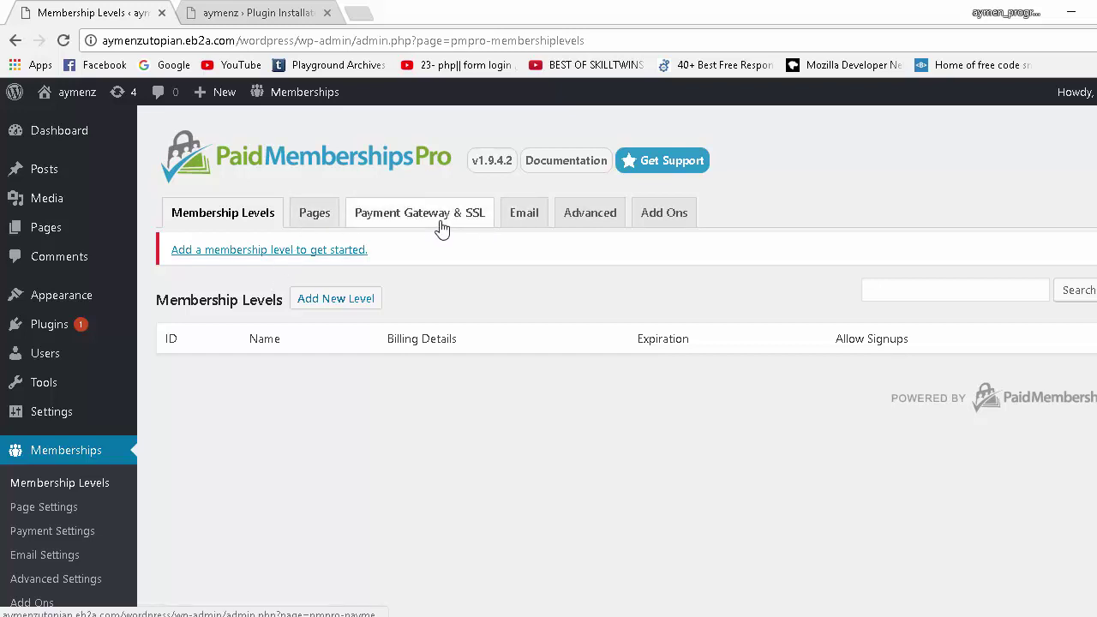
pyautogui.click(315, 219)
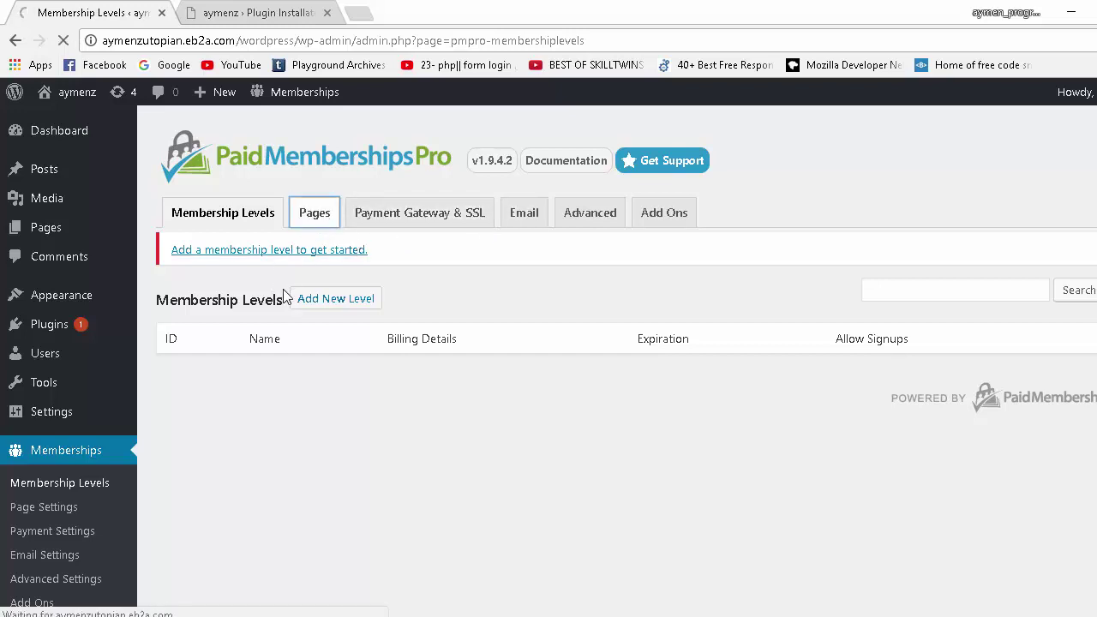
pyautogui.scroll(-2, 368, 305)
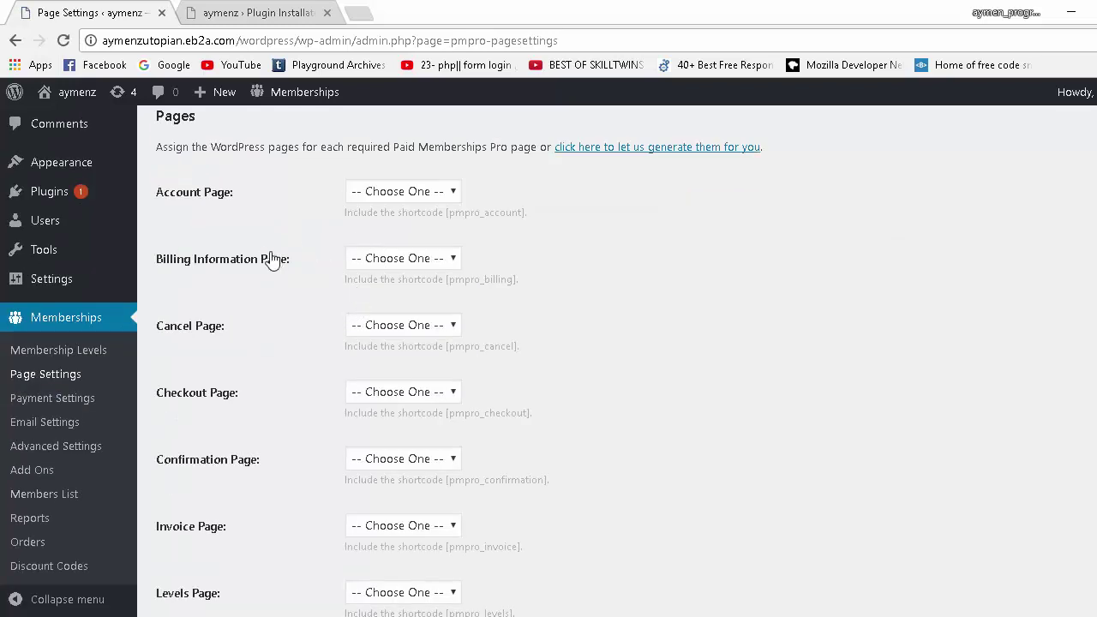
pyautogui.scroll(1, 269, 257)
pyautogui.scroll(-2, 238, 288)
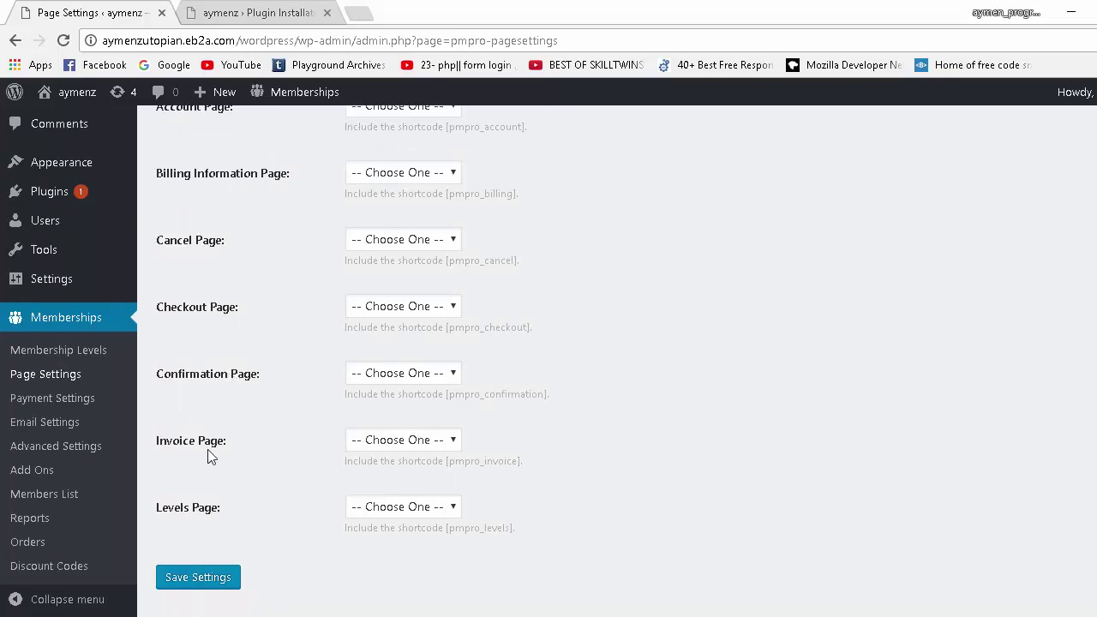
pyautogui.scroll(1, 221, 335)
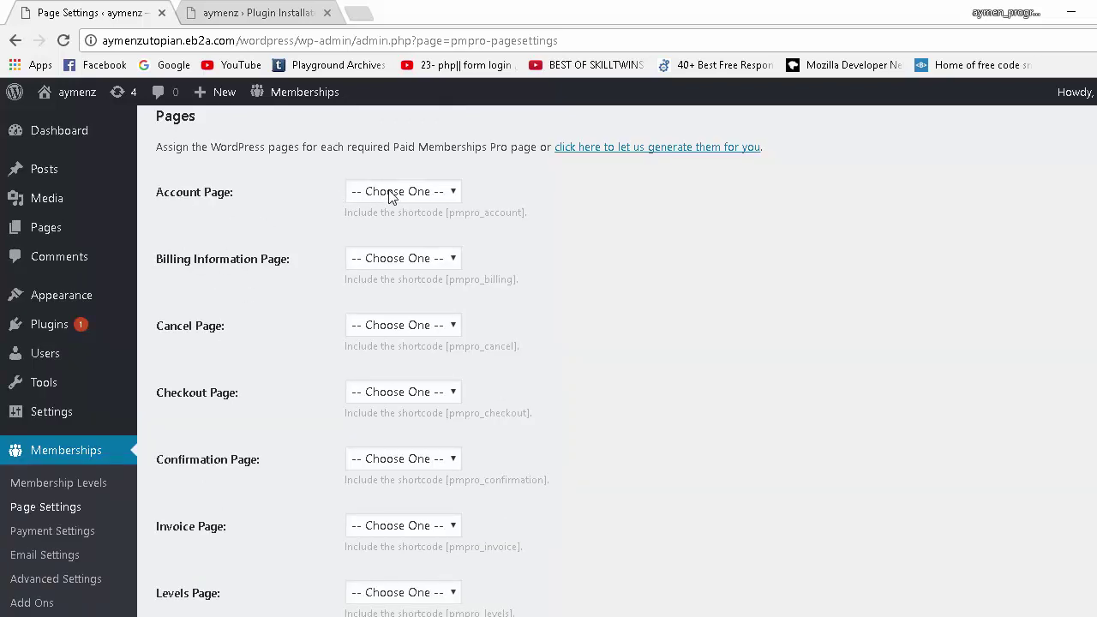
pyautogui.scroll(1, 211, 212)
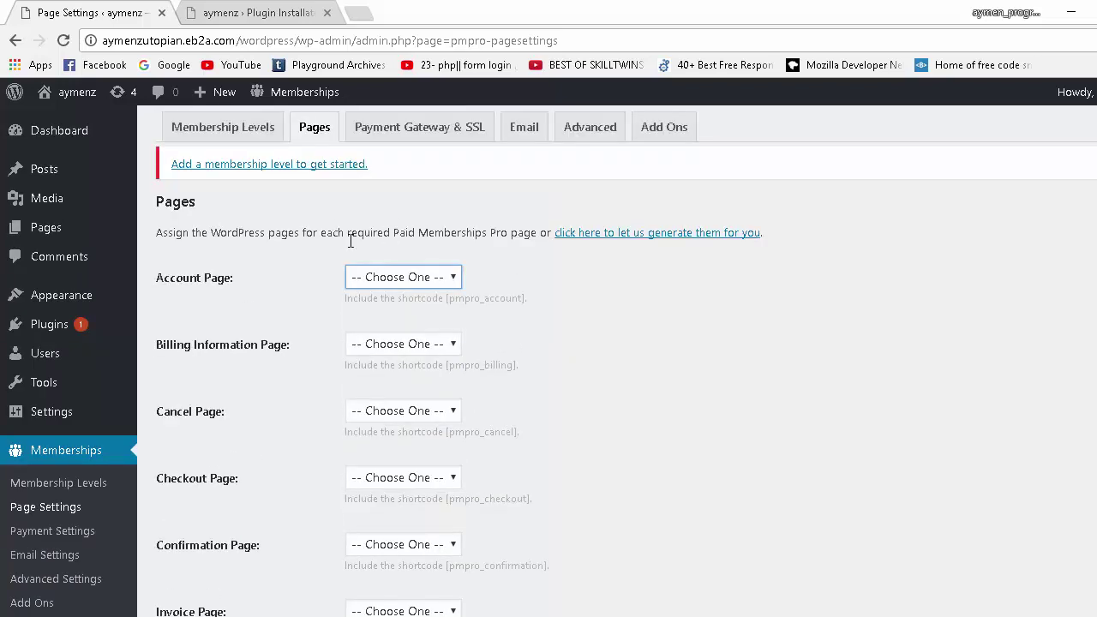
# - Examine the pages offered for the Account Page assignment and compare them with the site's list of existing pages
pyautogui.click(406, 282)
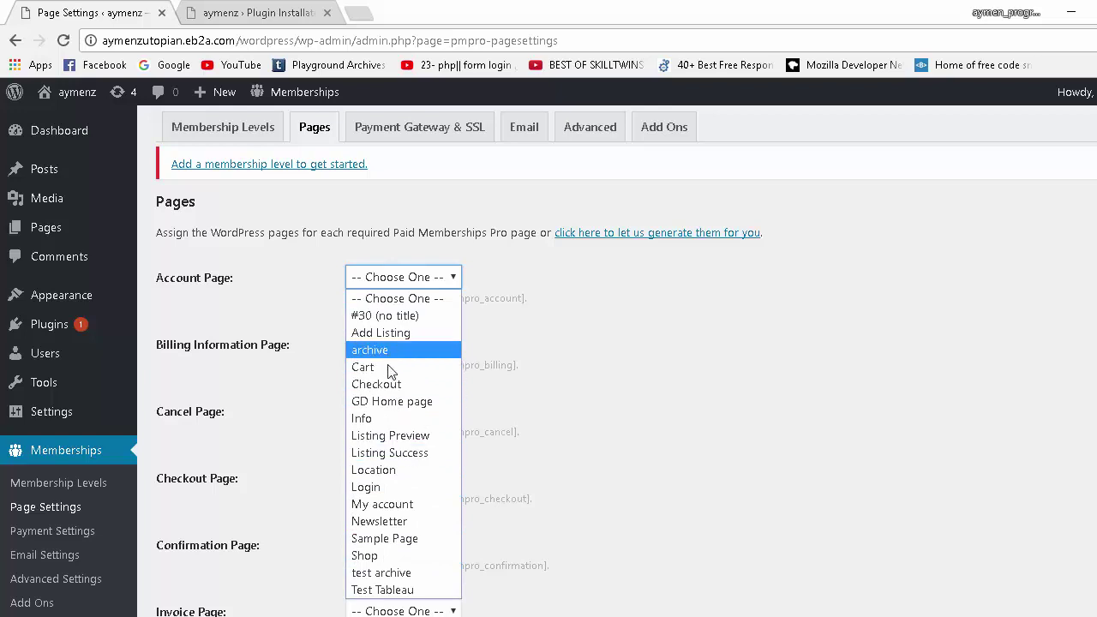
pyautogui.middleClick(43, 230)
pyautogui.click(379, 10)
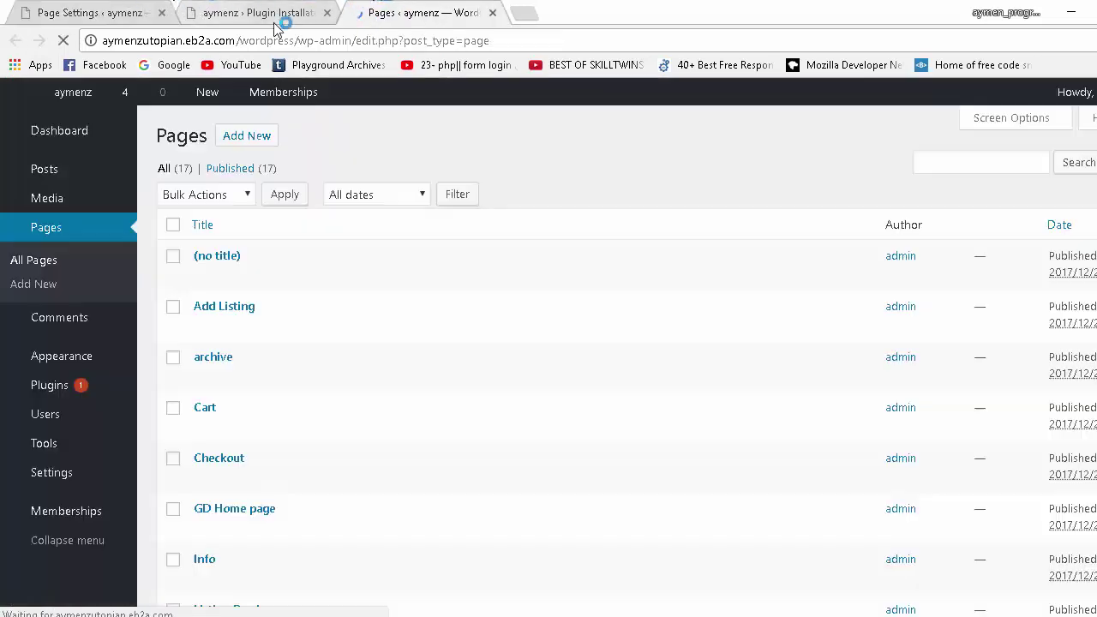
pyautogui.scroll(-2, 270, 343)
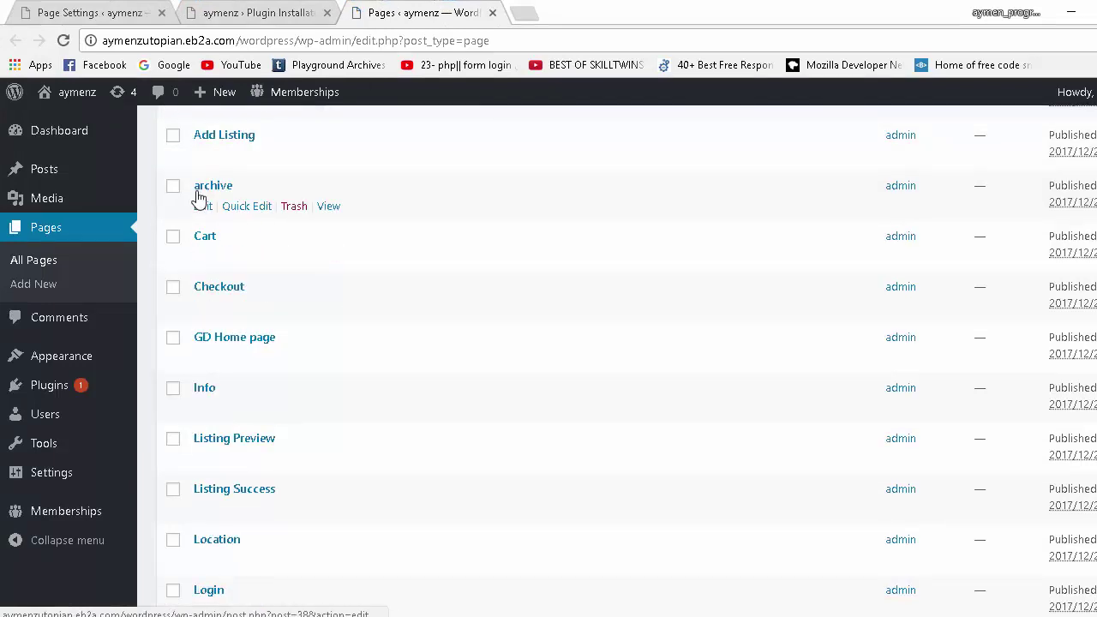
pyautogui.scroll(-5, 238, 392)
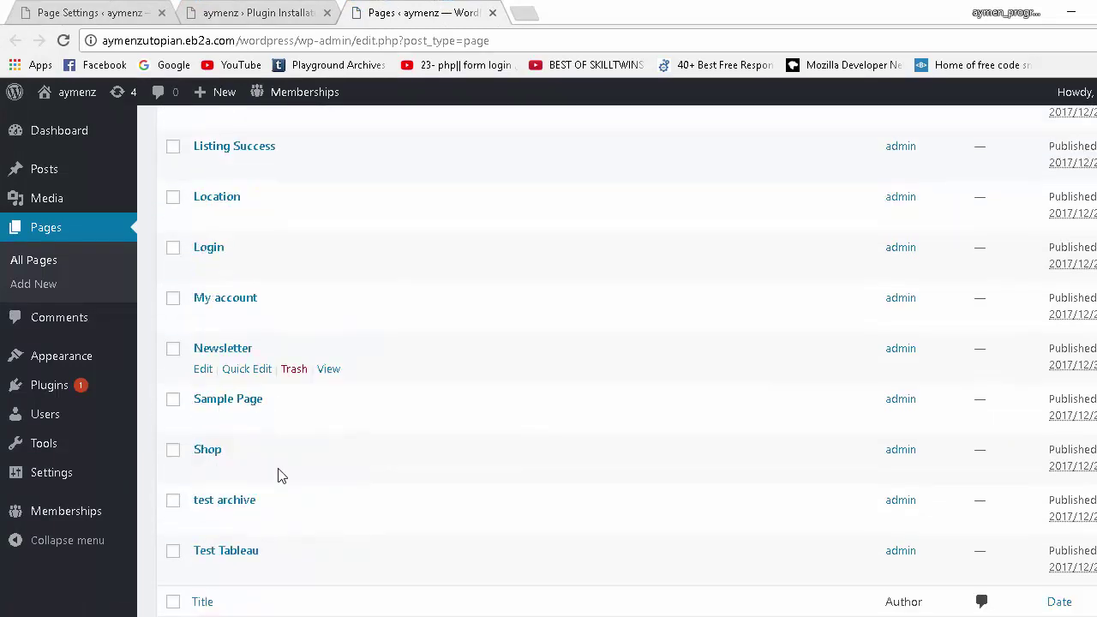
pyautogui.click(236, 12)
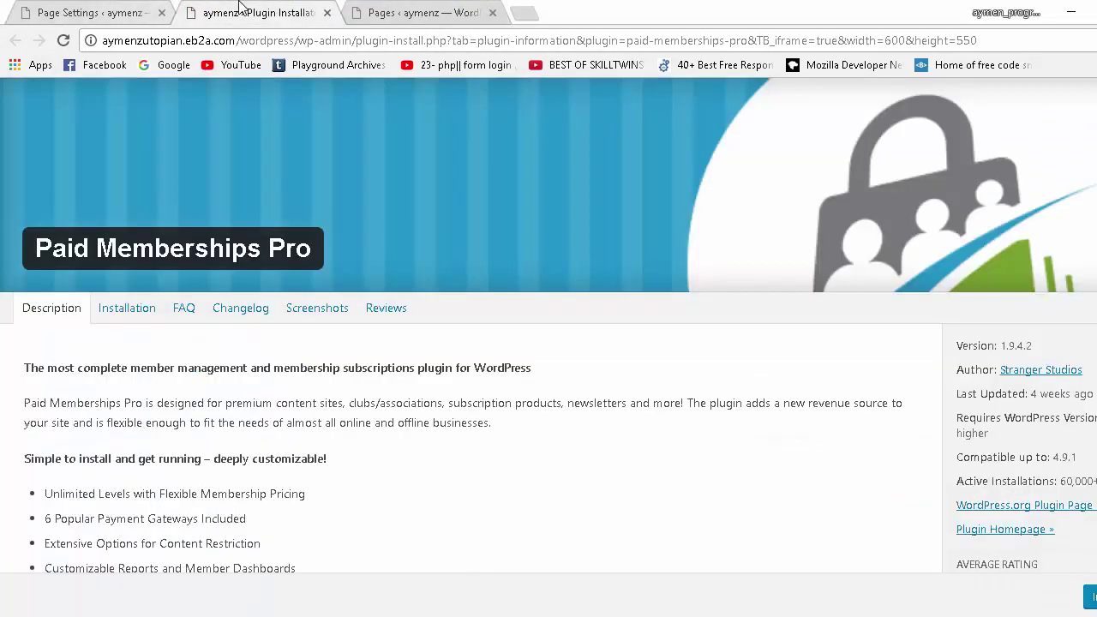
pyautogui.click(121, 12)
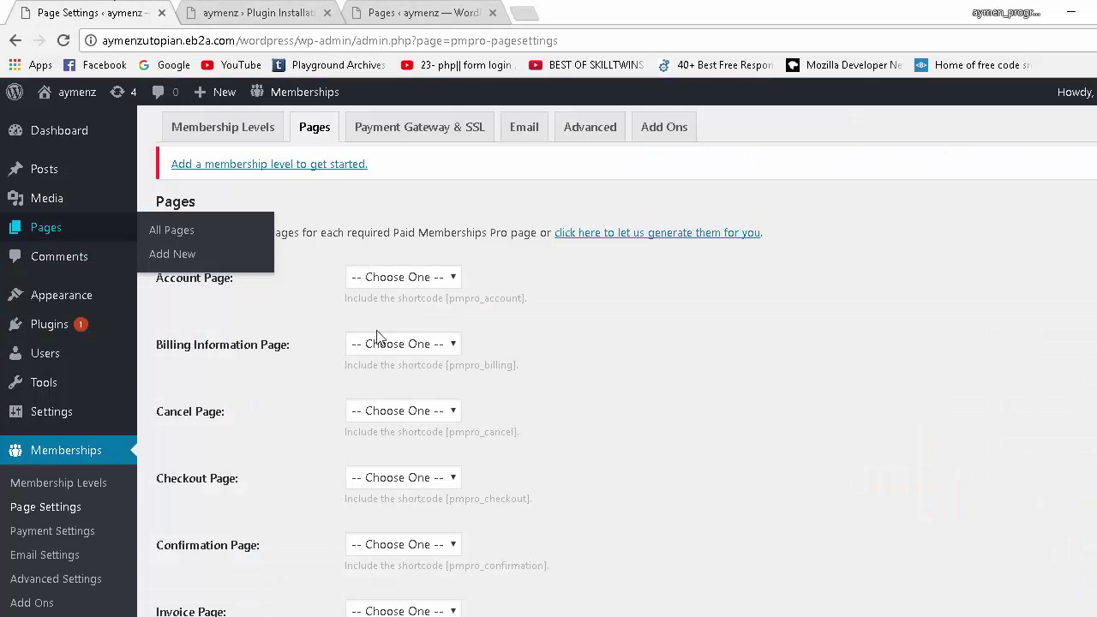
pyautogui.click(382, 278)
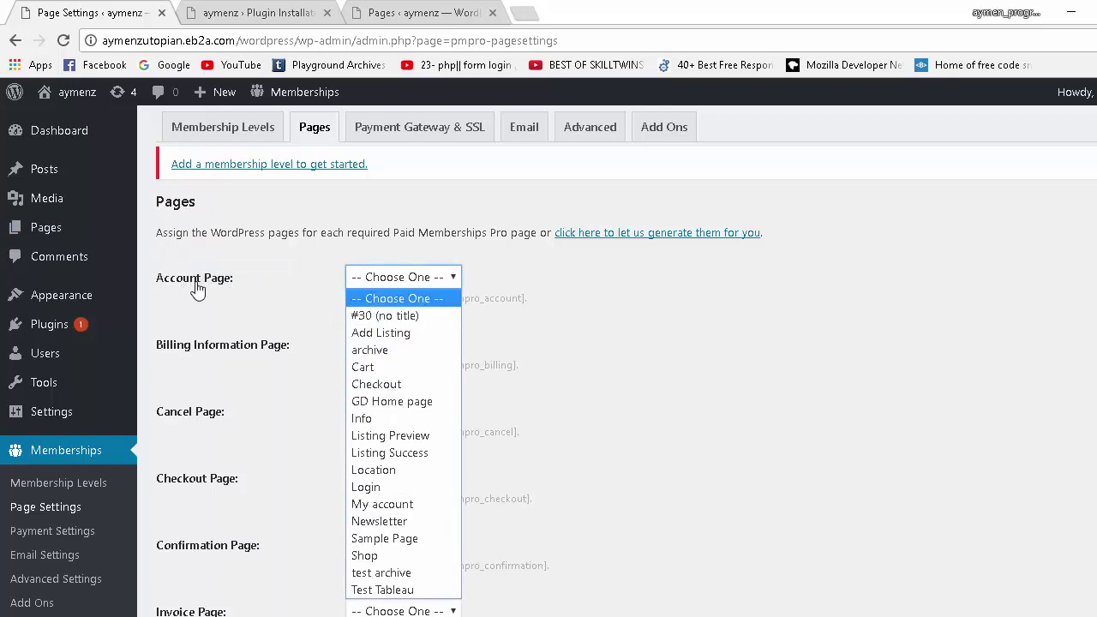
pyautogui.click(323, 253)
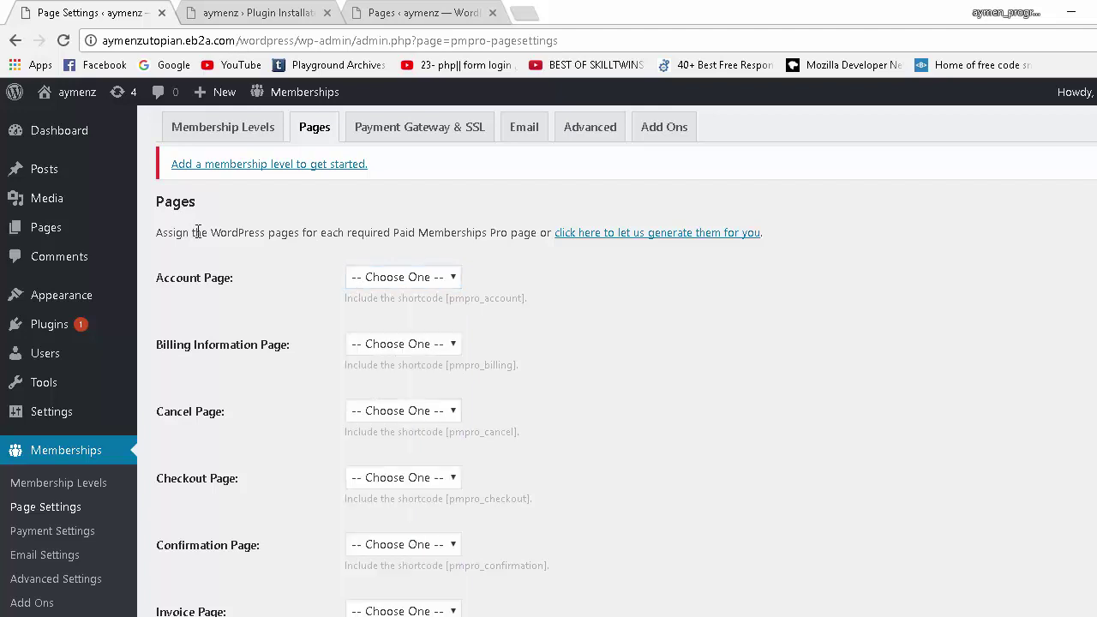
# - Have Paid Memberships Pro generate all of its required WordPress pages automatically
pyautogui.moveTo(197, 232); pyautogui.dragTo(543, 221)
pyautogui.click(543, 233)
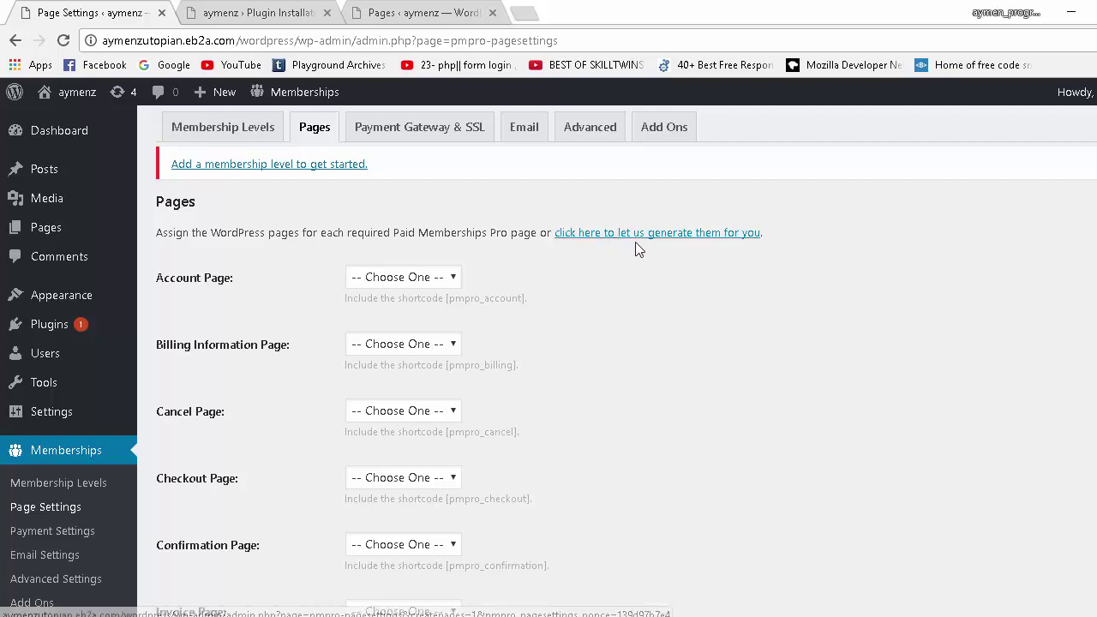
pyautogui.click(683, 242)
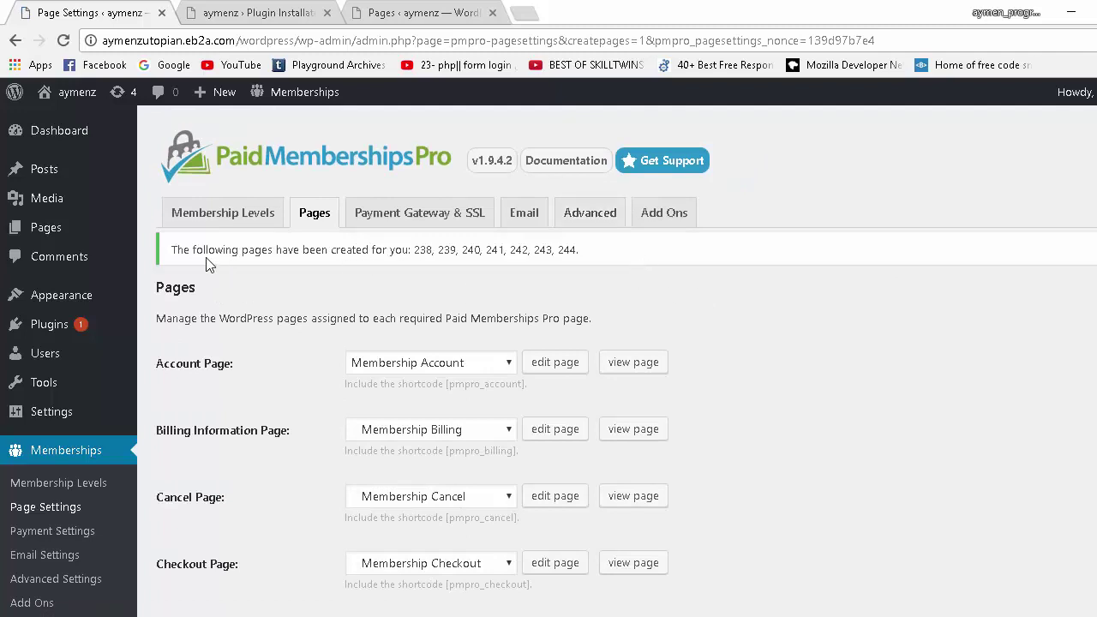
# - Check the IDs of the generated pages, view the Account Page on the site and examine the Membership Account submenu there
pyautogui.moveTo(416, 252); pyautogui.dragTo(585, 255)
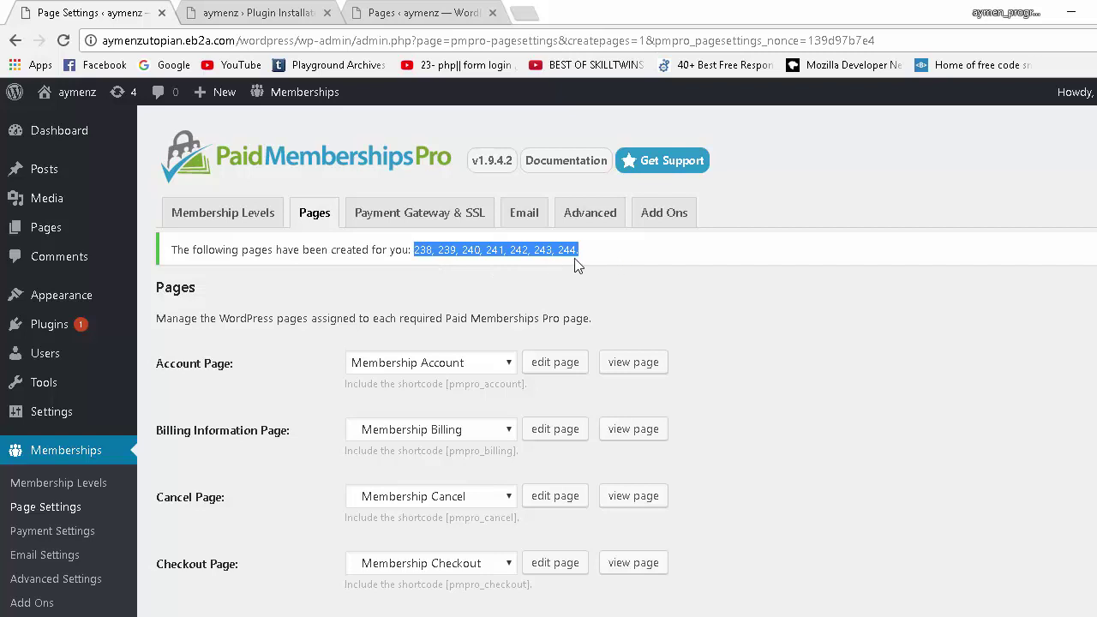
pyautogui.scroll(-2, 307, 325)
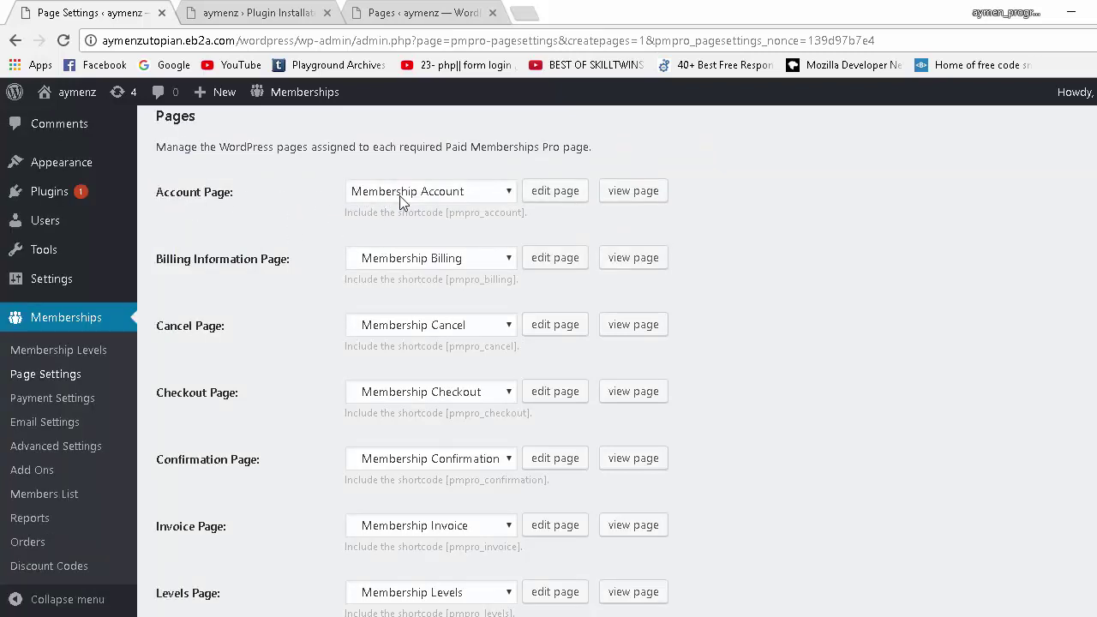
pyautogui.click(658, 190)
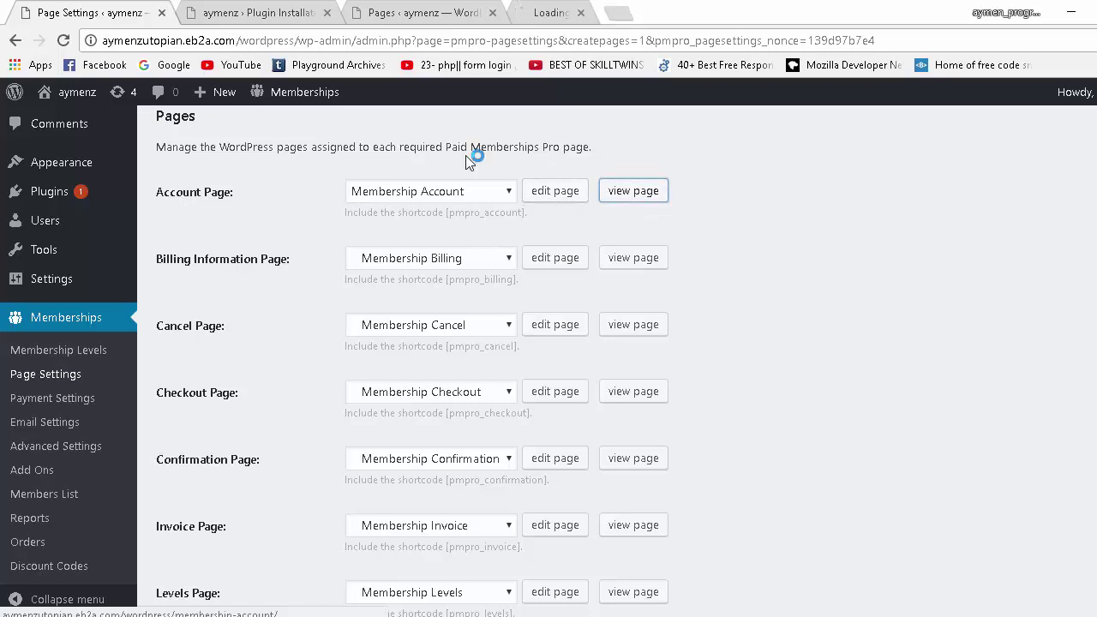
pyautogui.click(608, 10)
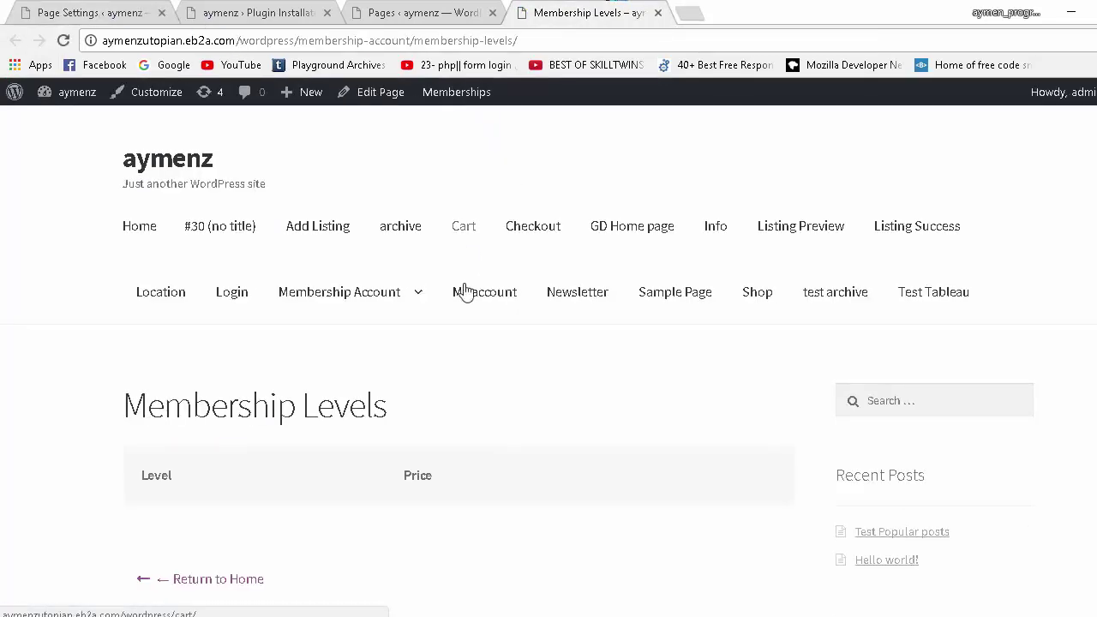
pyautogui.scroll(-3, 464, 291)
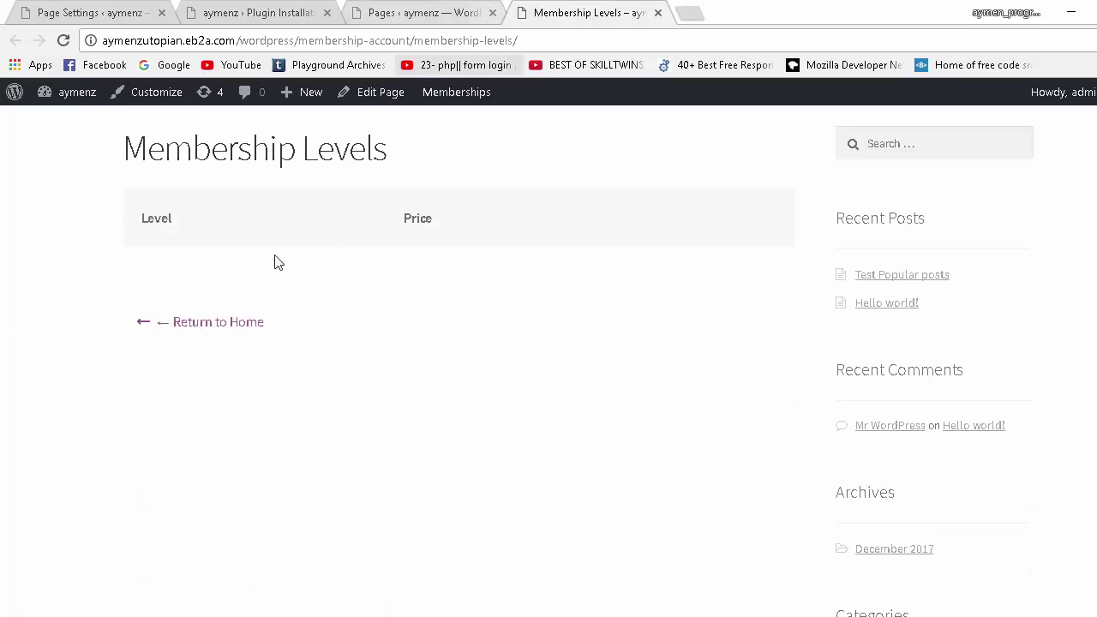
pyautogui.scroll(3, 295, 257)
pyautogui.scroll(-2, 277, 355)
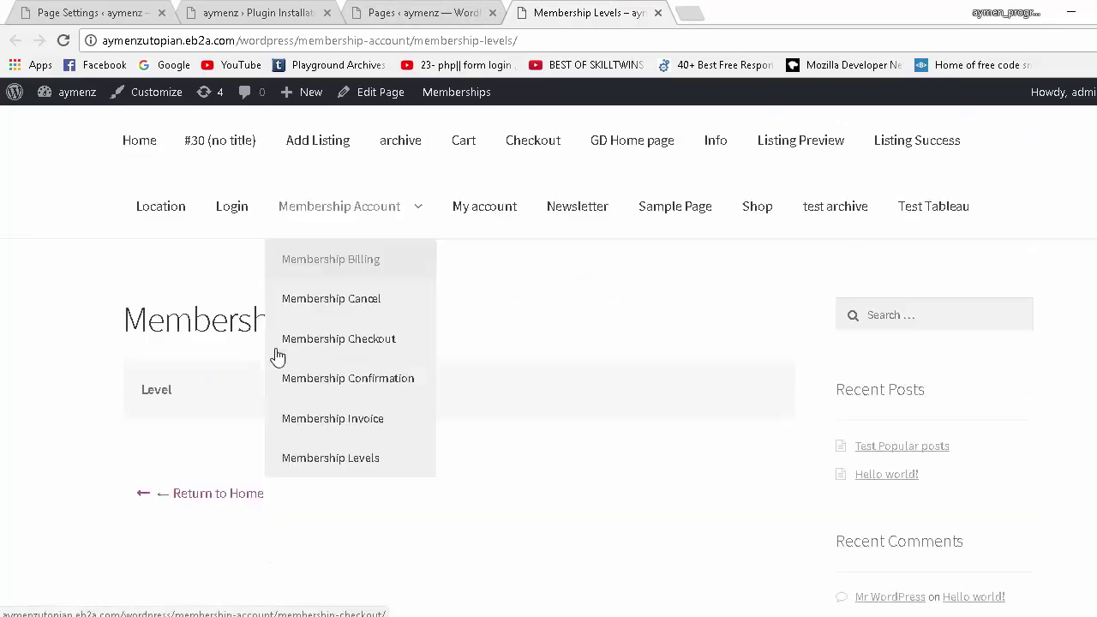
pyautogui.scroll(2, 253, 294)
pyautogui.moveTo(343, 300)
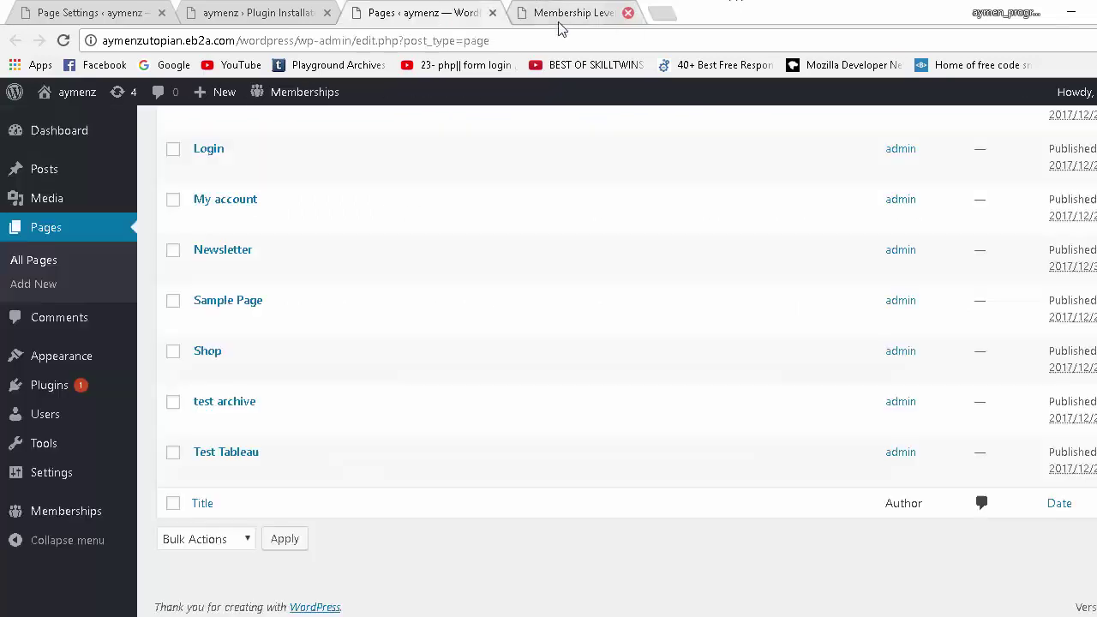
# - Close the Membership Levels page and the plugin installation page, and return to the membership page settings
pyautogui.click(657, 13)
pyautogui.click(296, 10)
pyautogui.click(90, 11)
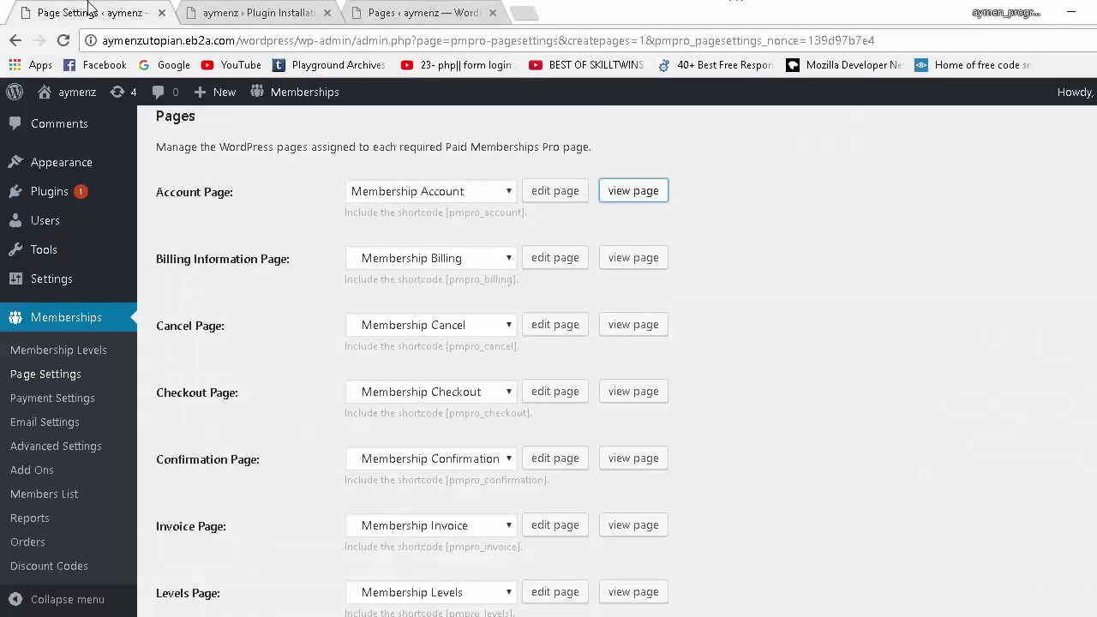
pyautogui.click(327, 13)
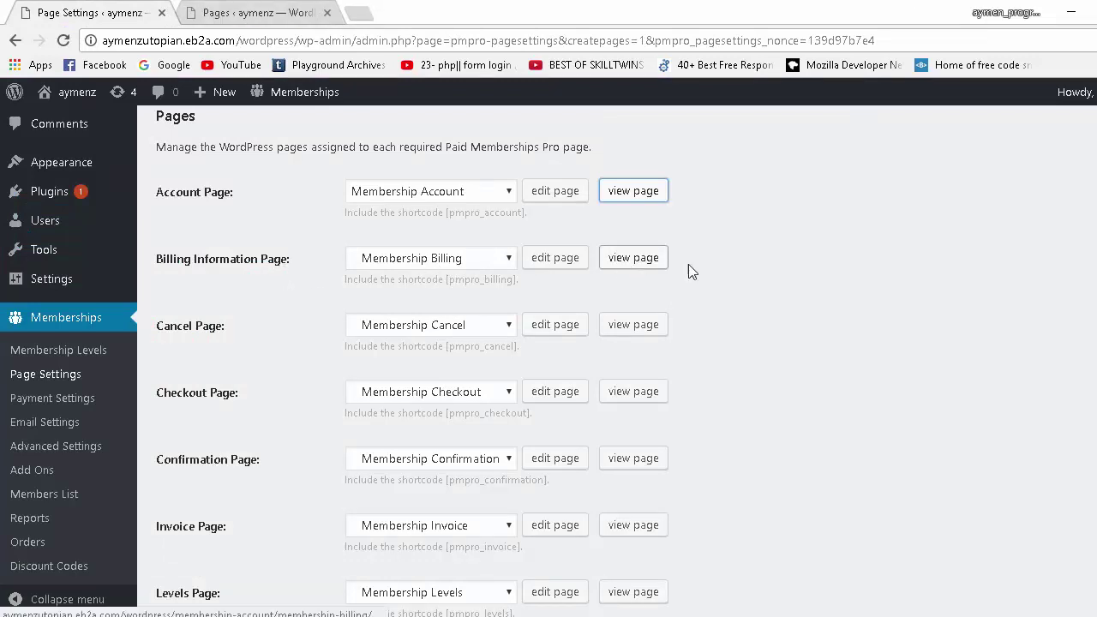
# - Open the page assigned as Account Page for editing and examine the shortcode in its content
pyautogui.middleClick(550, 202)
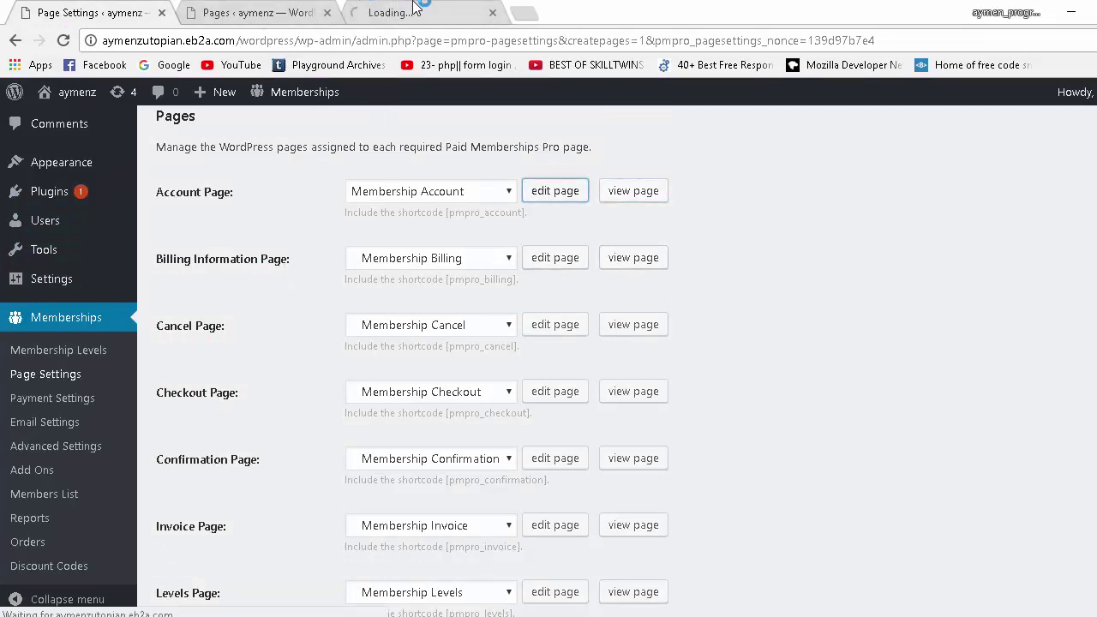
pyautogui.click(390, 13)
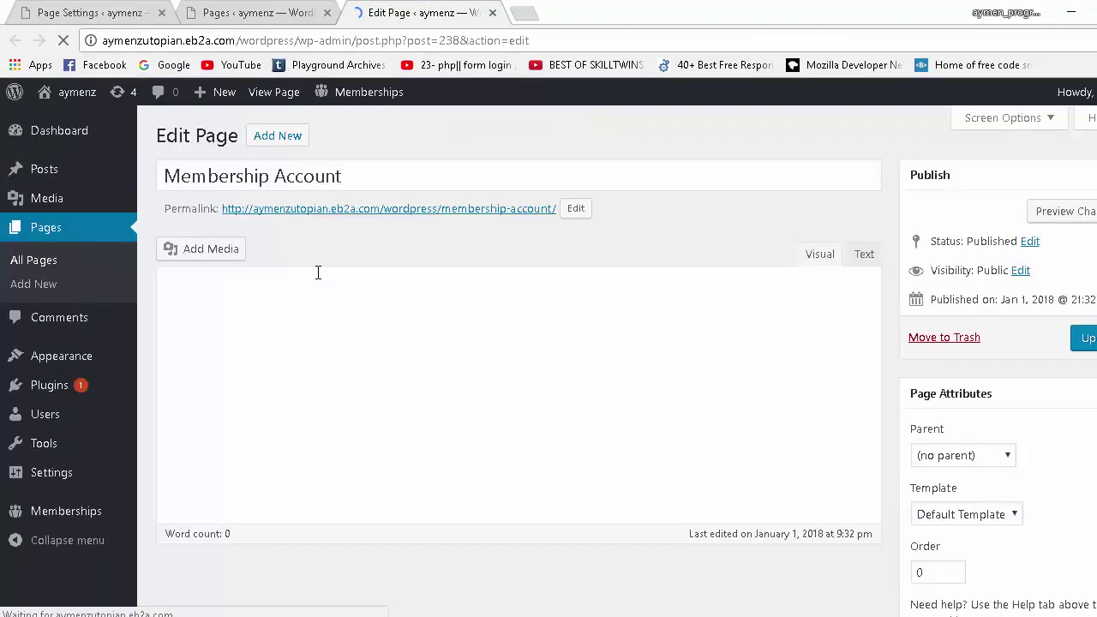
pyautogui.scroll(-1, 309, 371)
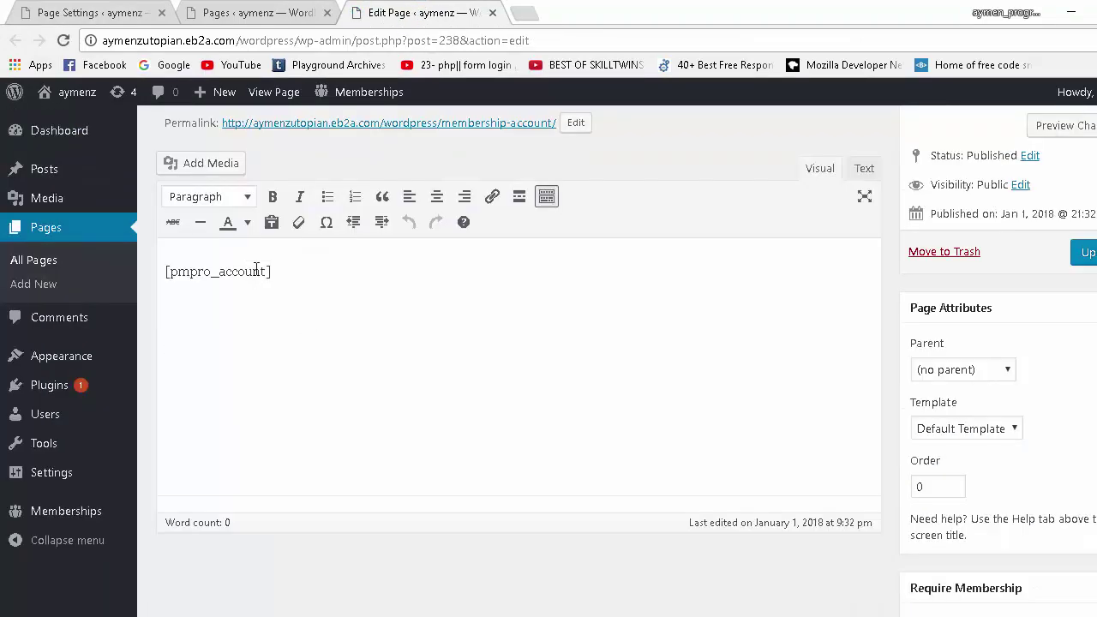
pyautogui.moveTo(307, 282); pyautogui.dragTo(159, 289)
pyautogui.click(228, 304)
pyautogui.scroll(-2, 385, 364)
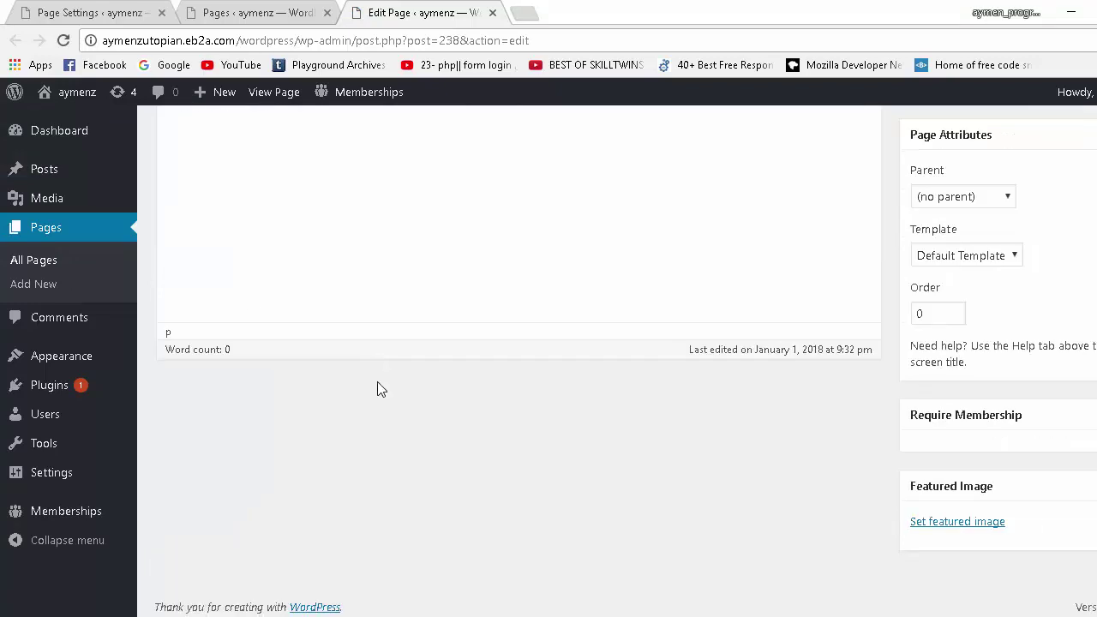
pyautogui.scroll(3, 380, 387)
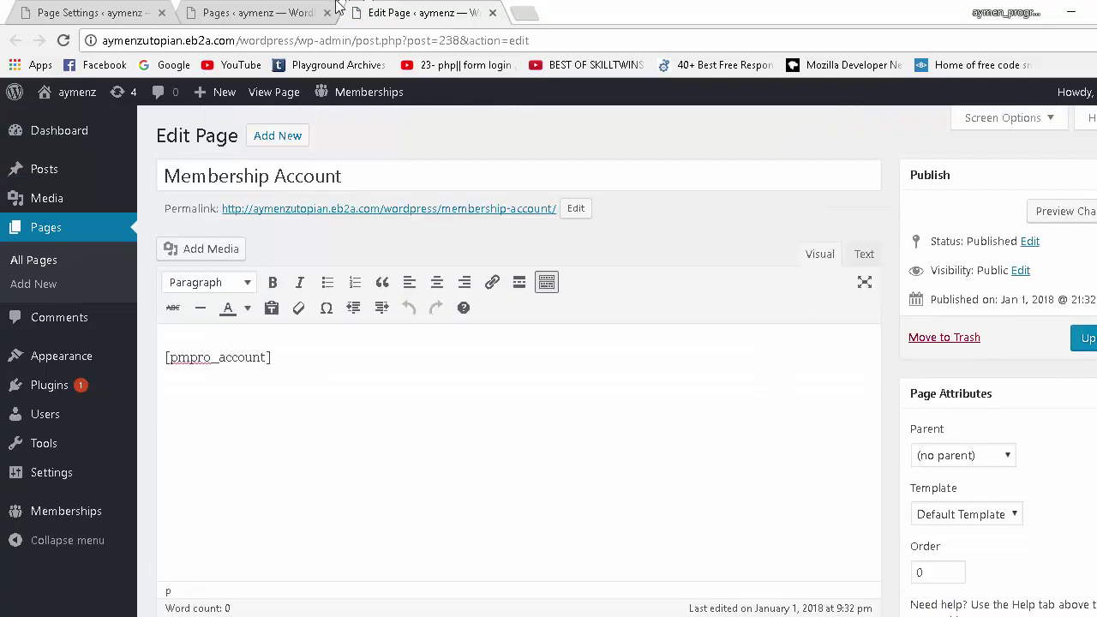
# - Save the membership page assignments and close the leftover pages list and page editor
pyautogui.click(103, 12)
pyautogui.scroll(-2, 588, 375)
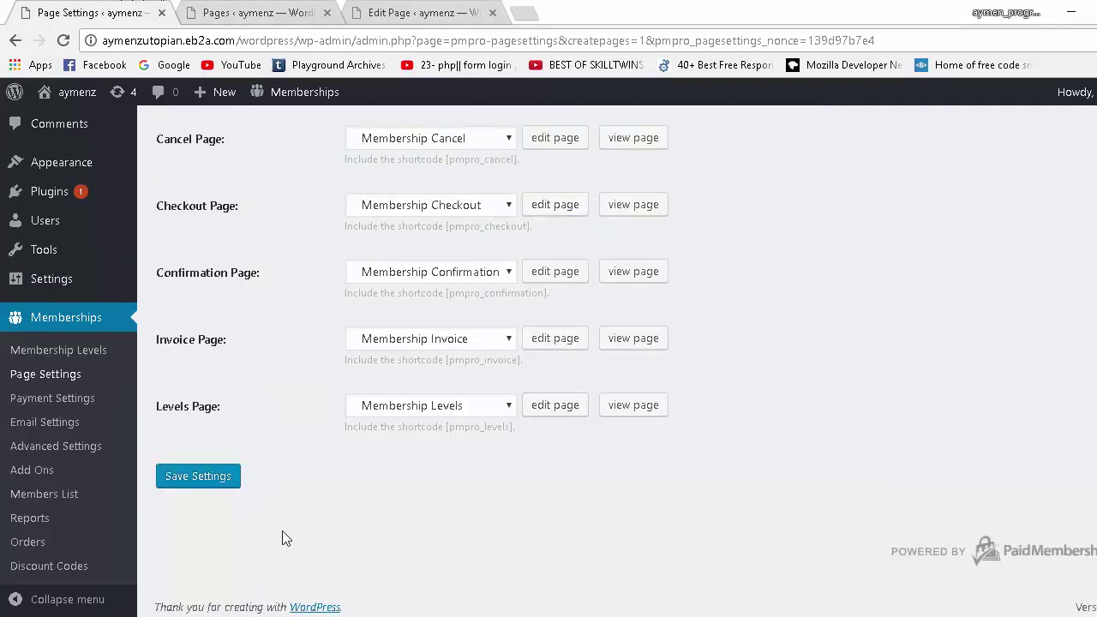
pyautogui.click(205, 477)
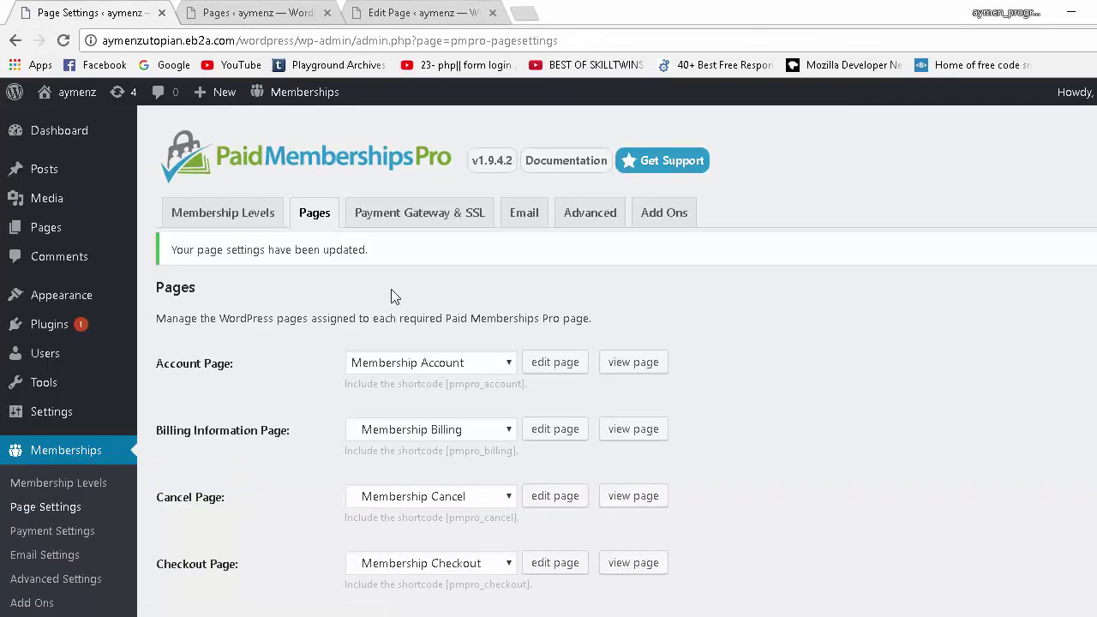
pyautogui.scroll(-4, 215, 472)
pyautogui.scroll(4, 275, 368)
pyautogui.click(327, 13)
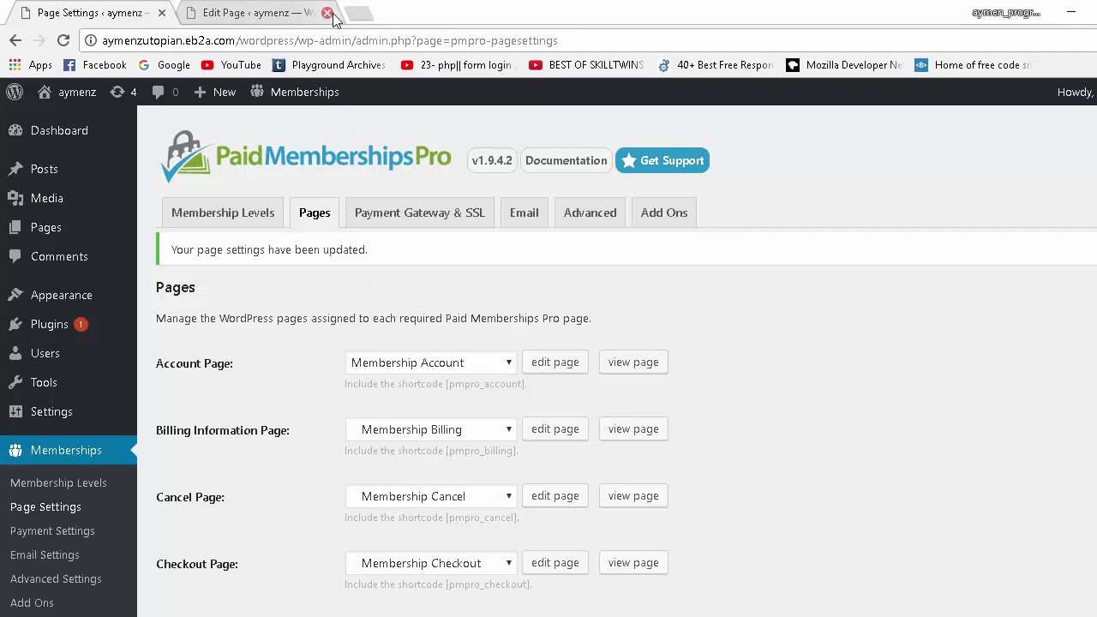
pyautogui.click(327, 13)
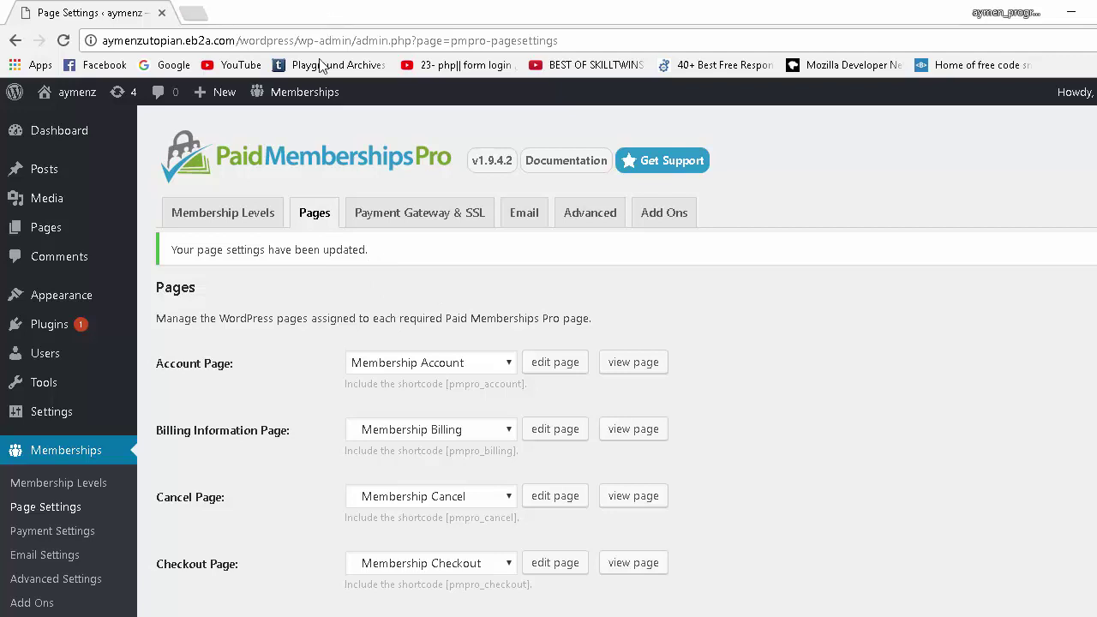
# - Open the Payment Gateway & SSL settings and examine the options for payment gateway, gateway environment and currency
pyautogui.click(417, 214)
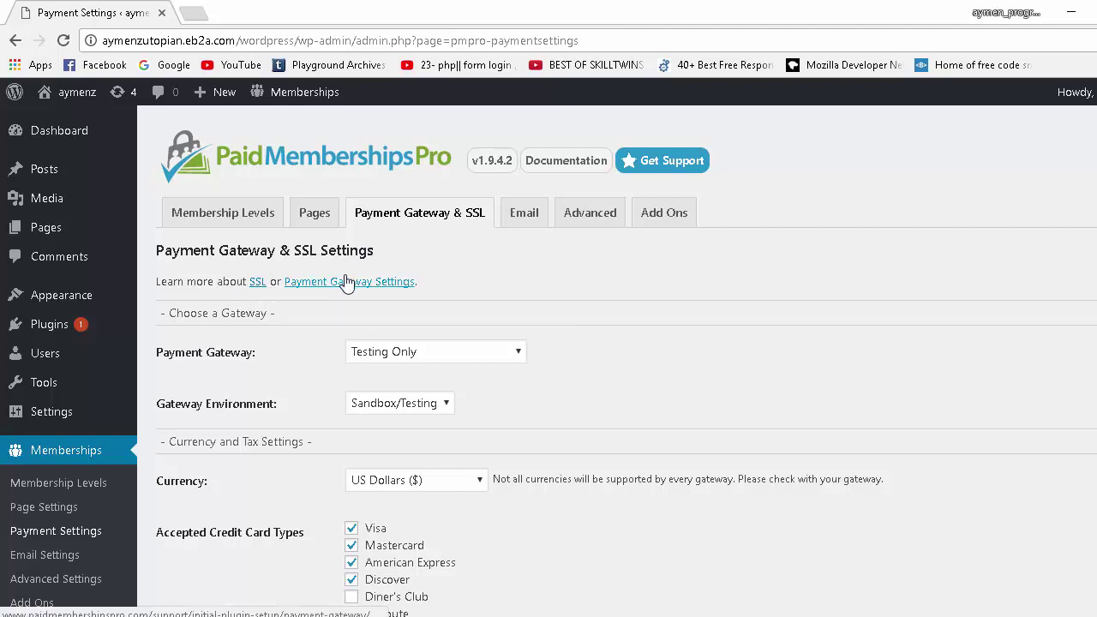
pyautogui.scroll(-1, 331, 327)
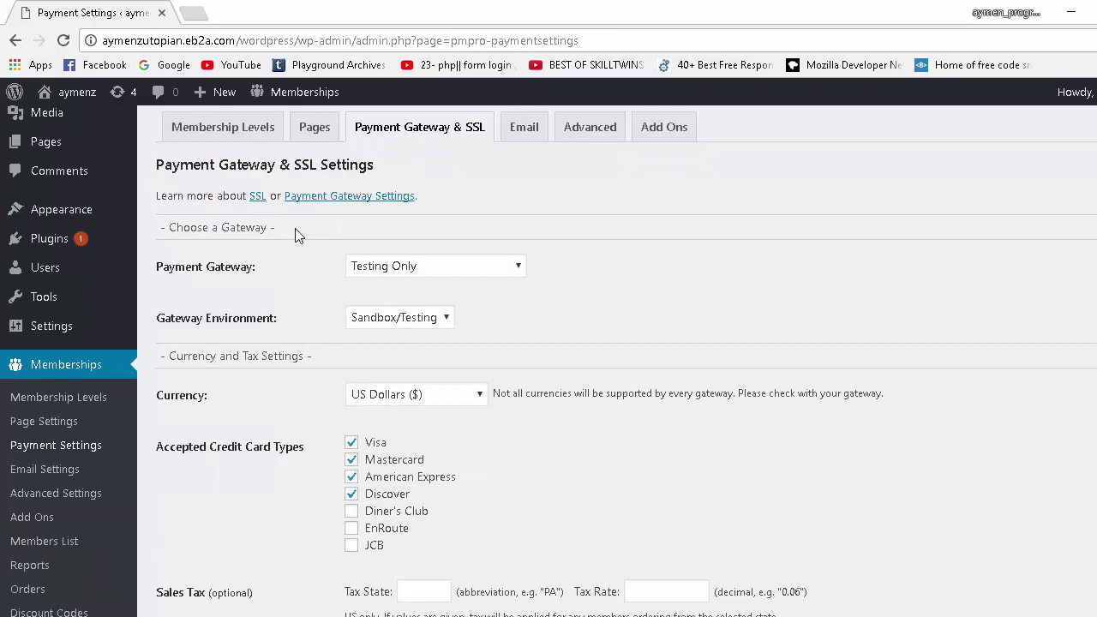
pyautogui.click(393, 268)
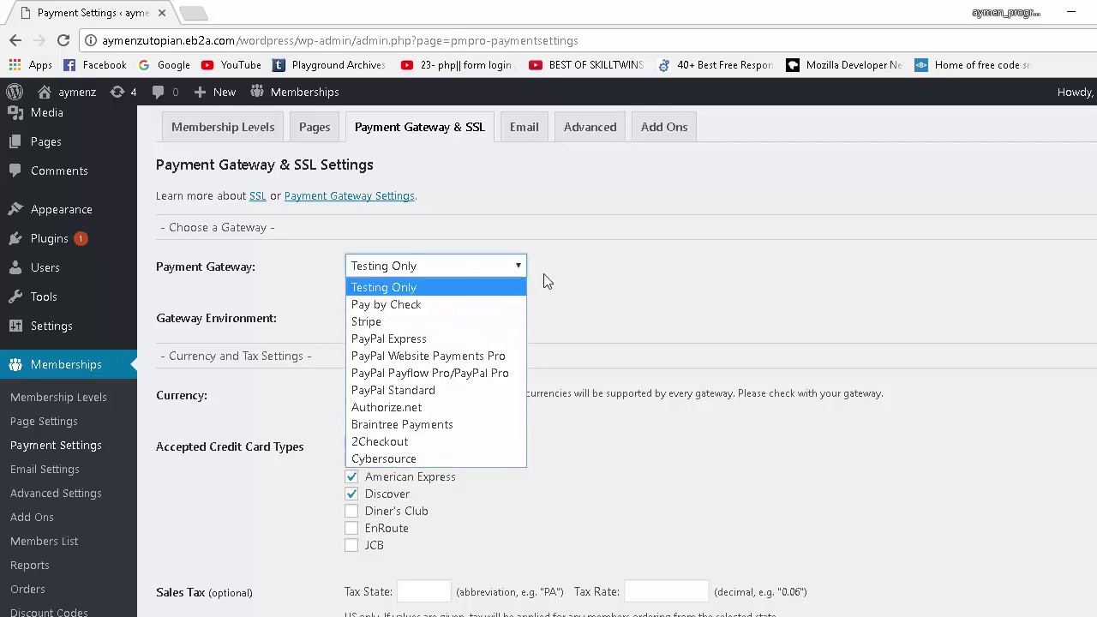
pyautogui.click(604, 243)
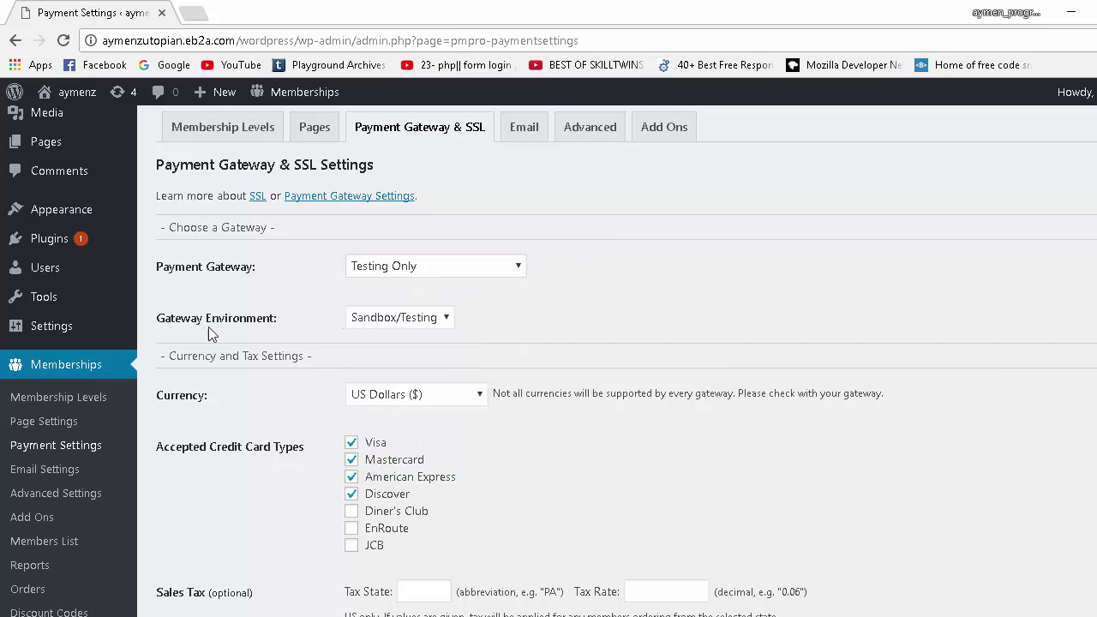
pyautogui.click(414, 326)
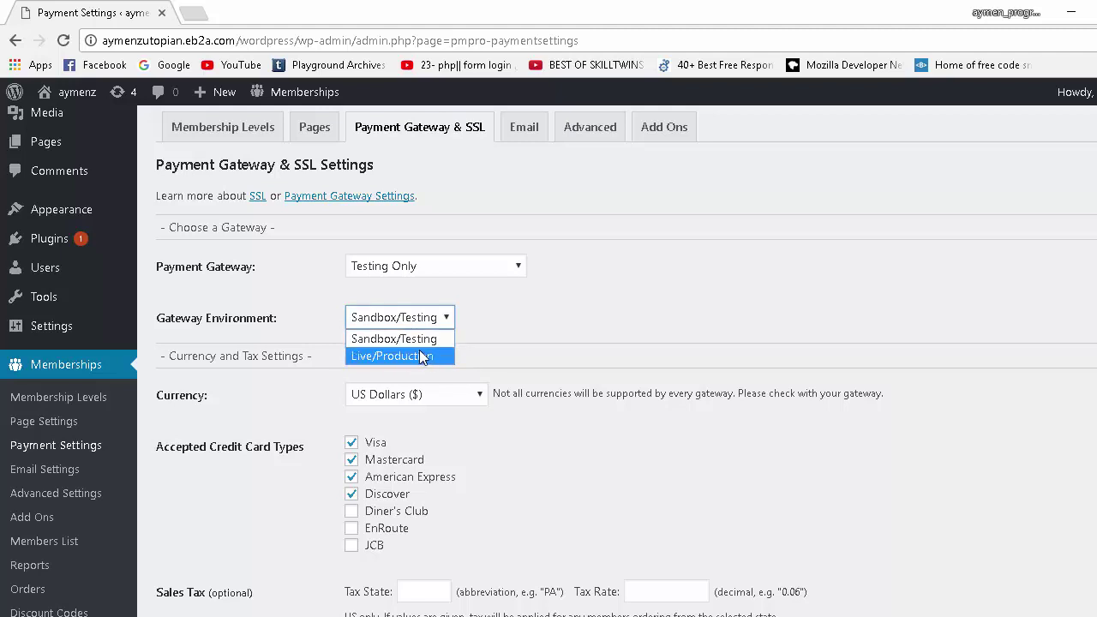
pyautogui.click(489, 311)
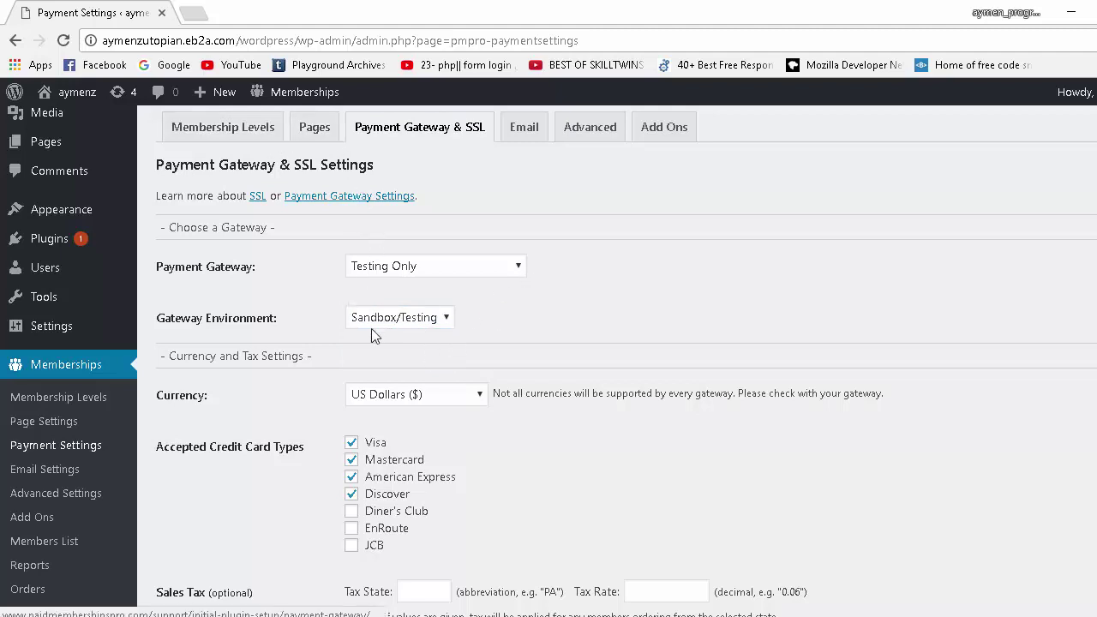
pyautogui.scroll(-2, 373, 334)
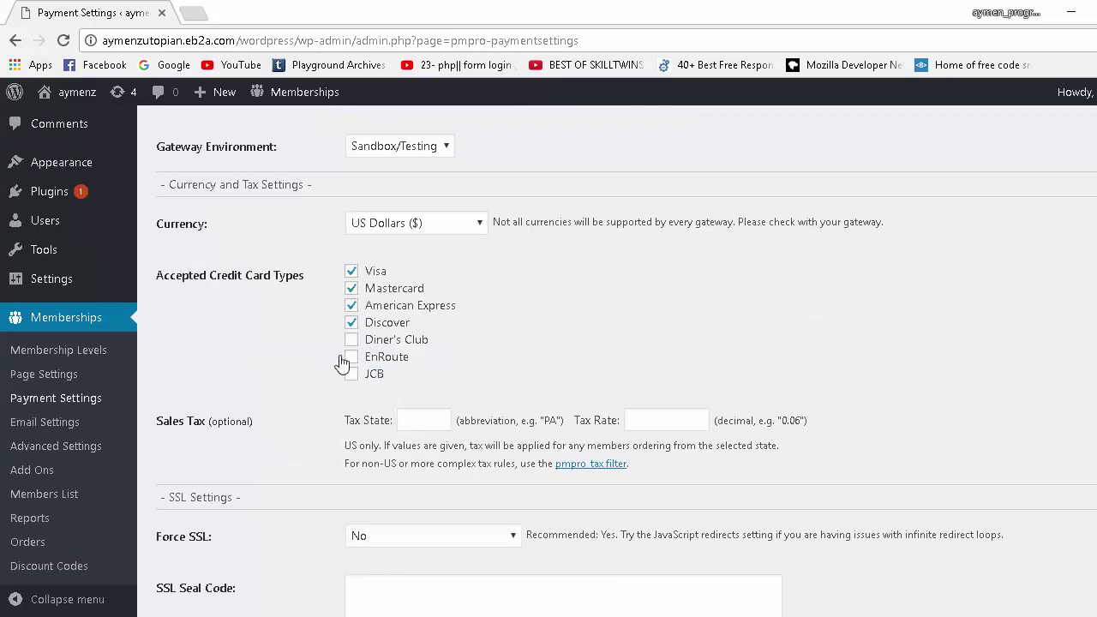
pyautogui.click(455, 230)
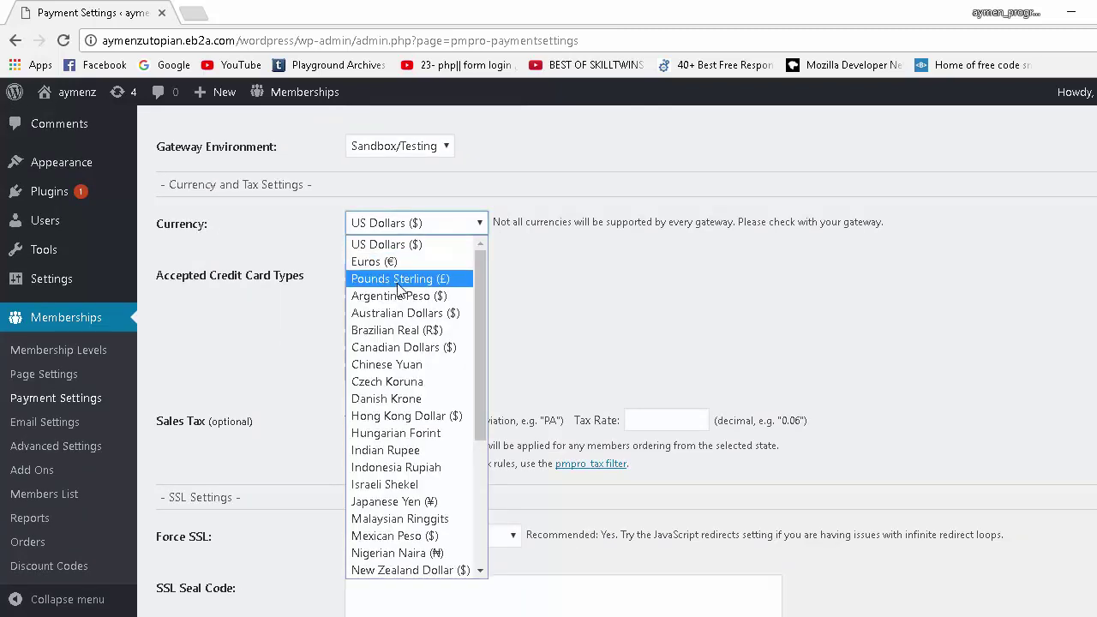
pyautogui.click(315, 227)
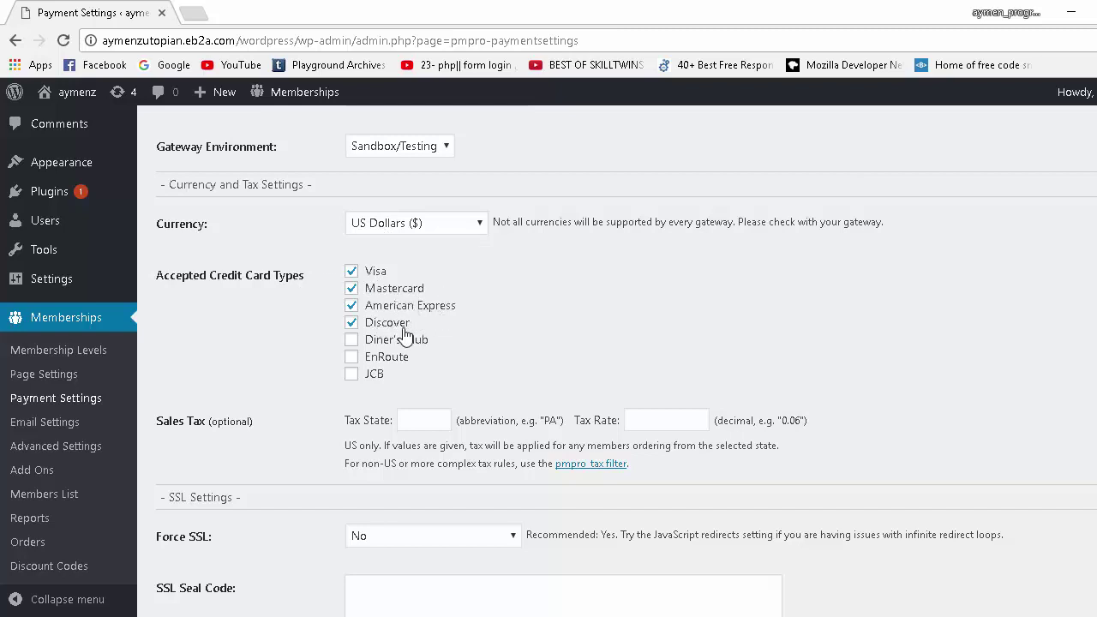
# - Add Diner's Club, EnRoute and JCB to the accepted credit card types and go through the optional sales tax fields
pyautogui.click(352, 340)
pyautogui.click(351, 358)
pyautogui.click(352, 375)
pyautogui.scroll(-2, 317, 374)
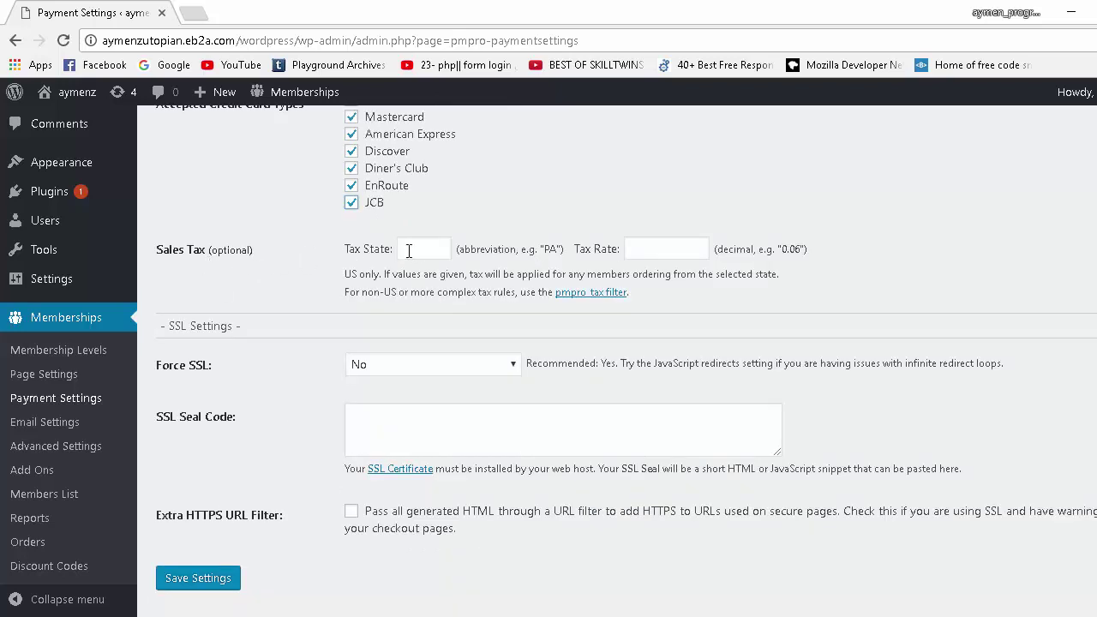
pyautogui.scroll(1, 404, 271)
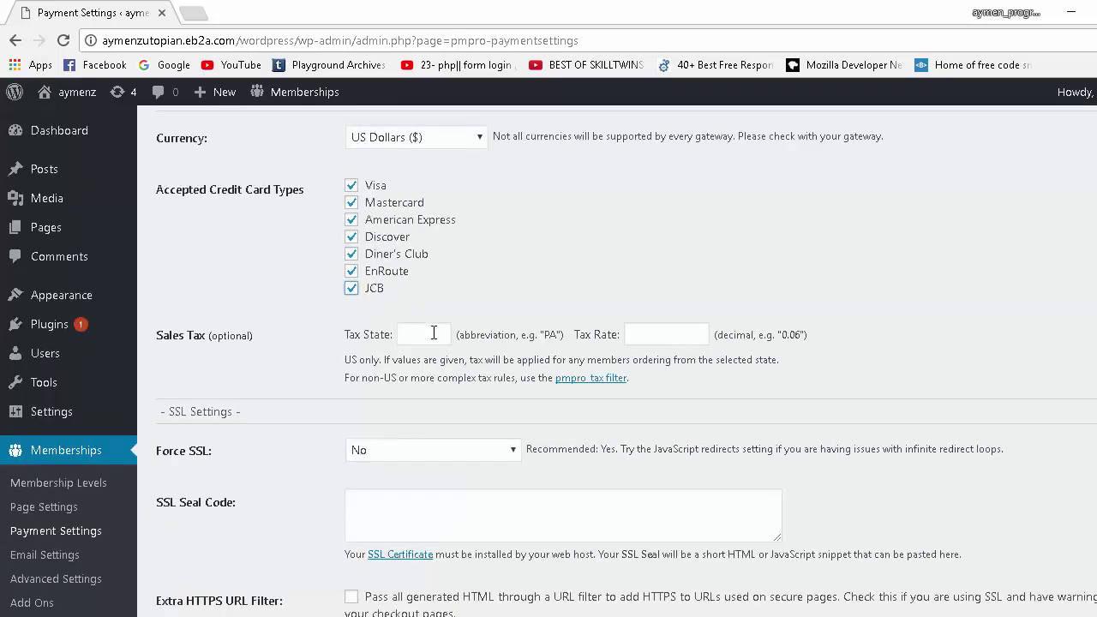
pyautogui.click(431, 332)
pyautogui.click(666, 336)
pyautogui.scroll(-2, 395, 408)
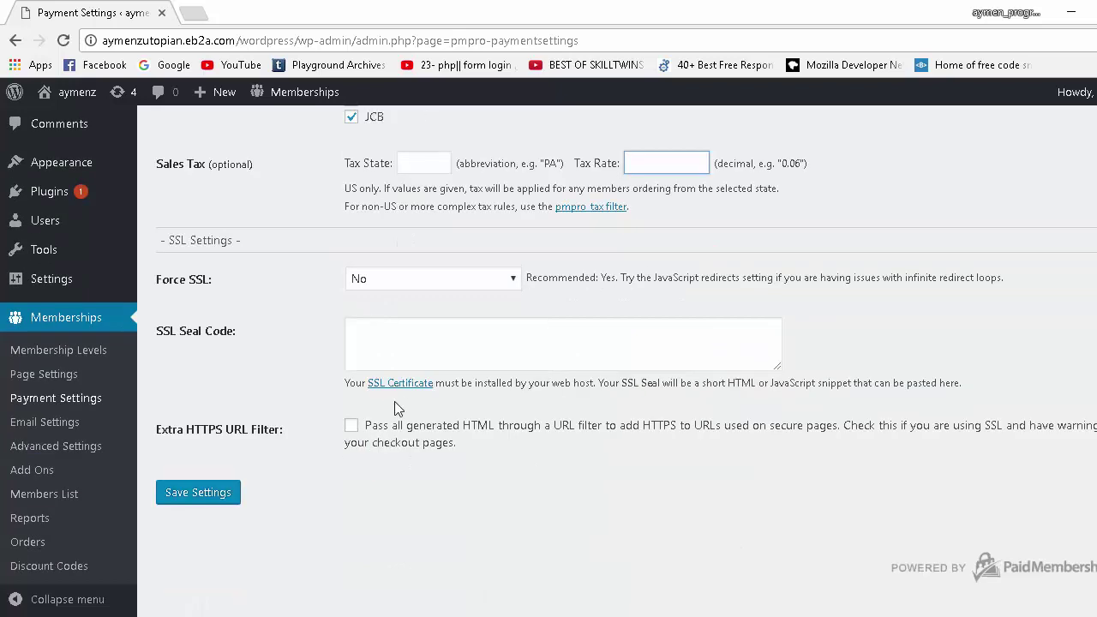
# - Set Force SSL to Yes and enable the Extra HTTPS URL Filter
pyautogui.click(399, 287)
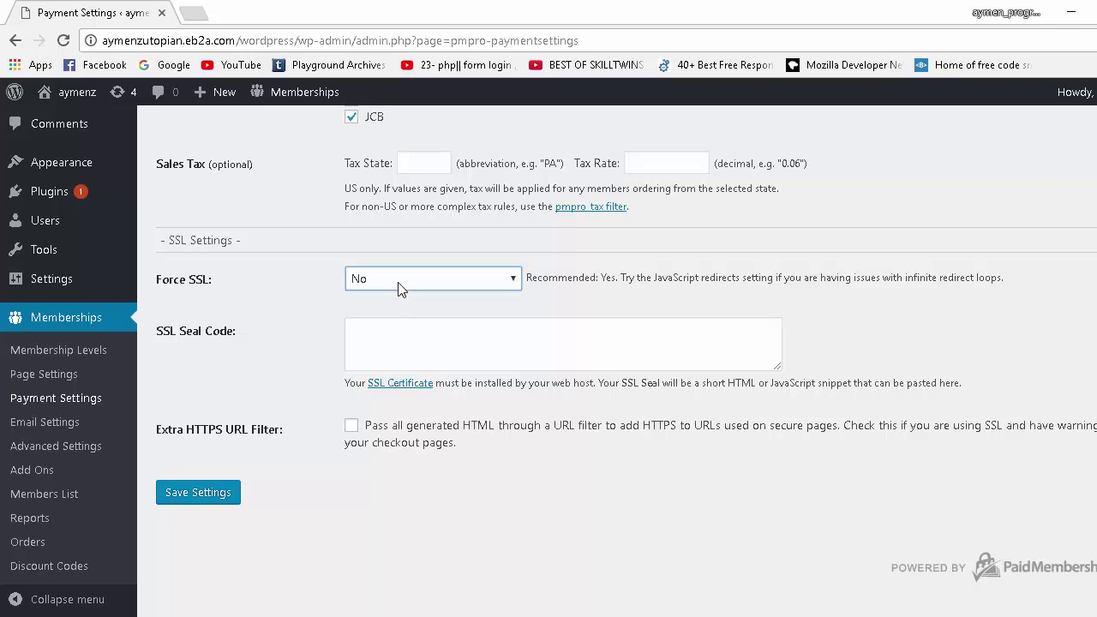
pyautogui.click(187, 283)
pyautogui.click(400, 281)
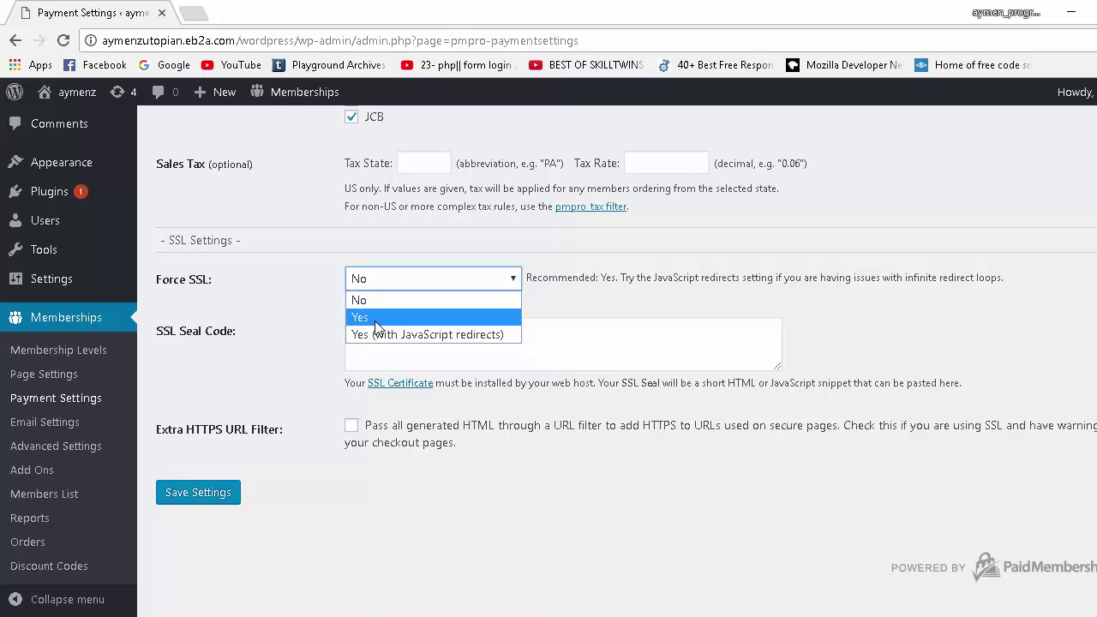
pyautogui.click(374, 319)
pyautogui.click(384, 341)
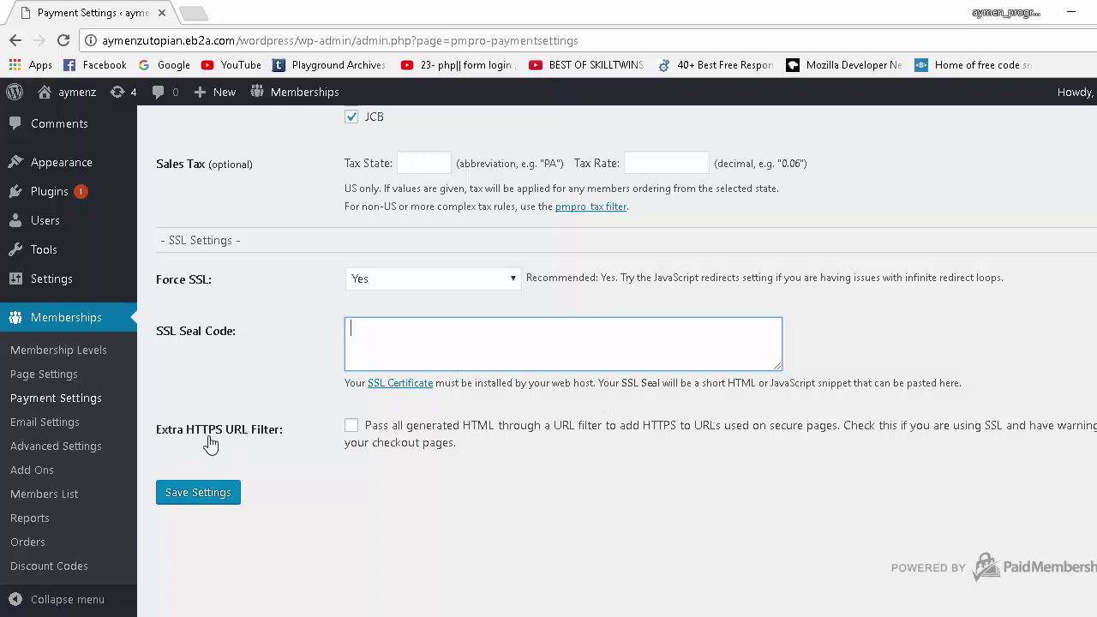
pyautogui.click(352, 428)
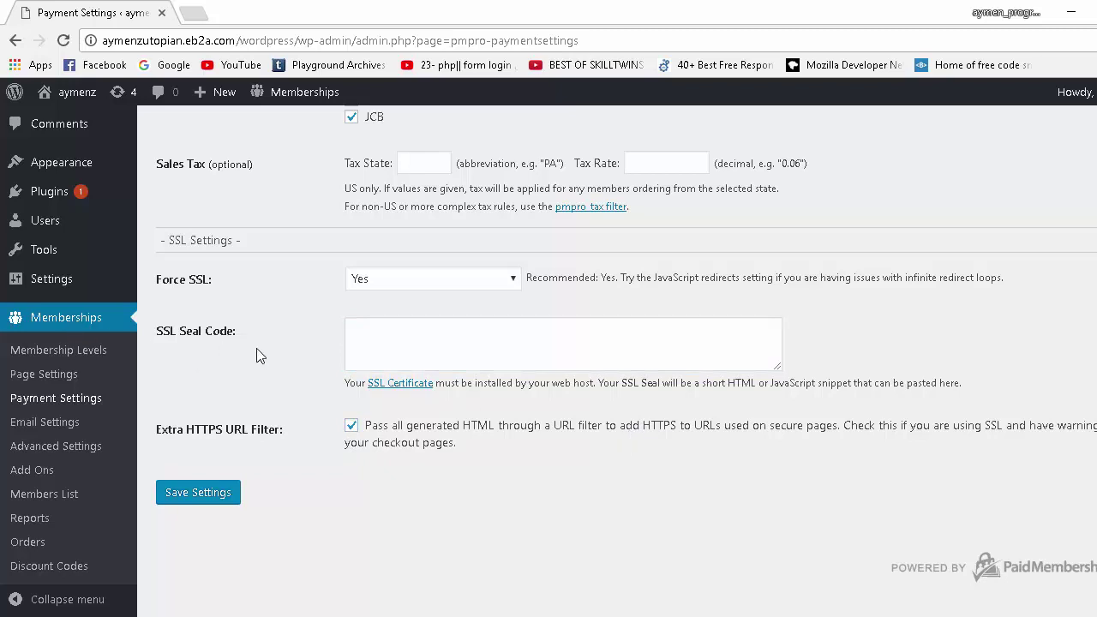
pyautogui.scroll(4, 476, 291)
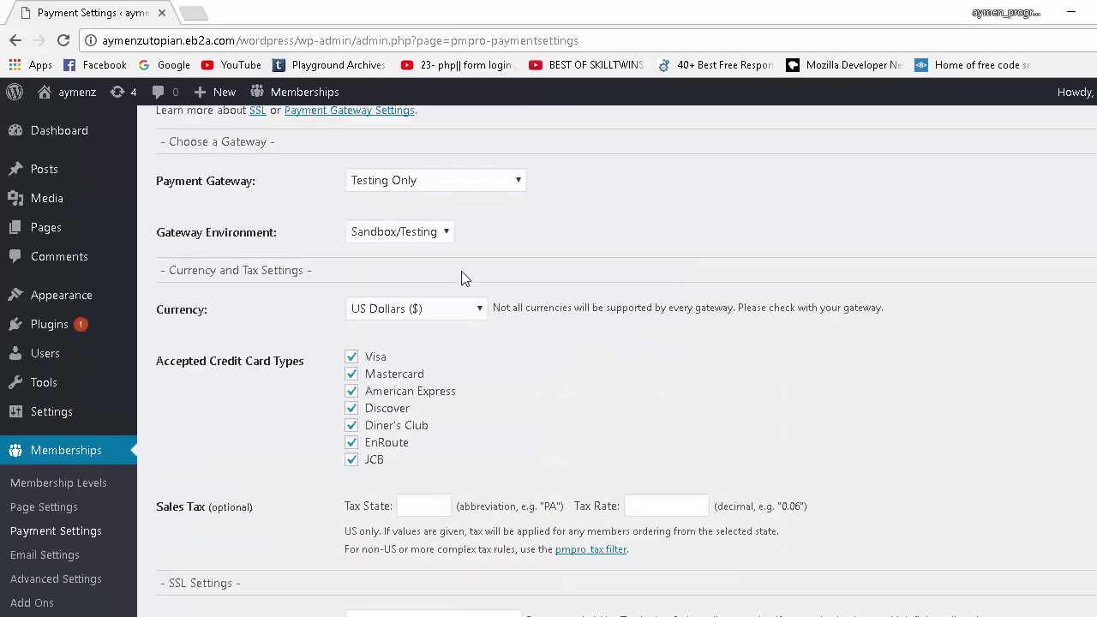
# - Go over the payment and SSL settings, then open the Pages settings and review the page assigned to each membership function
pyautogui.scroll(-4, 451, 295)
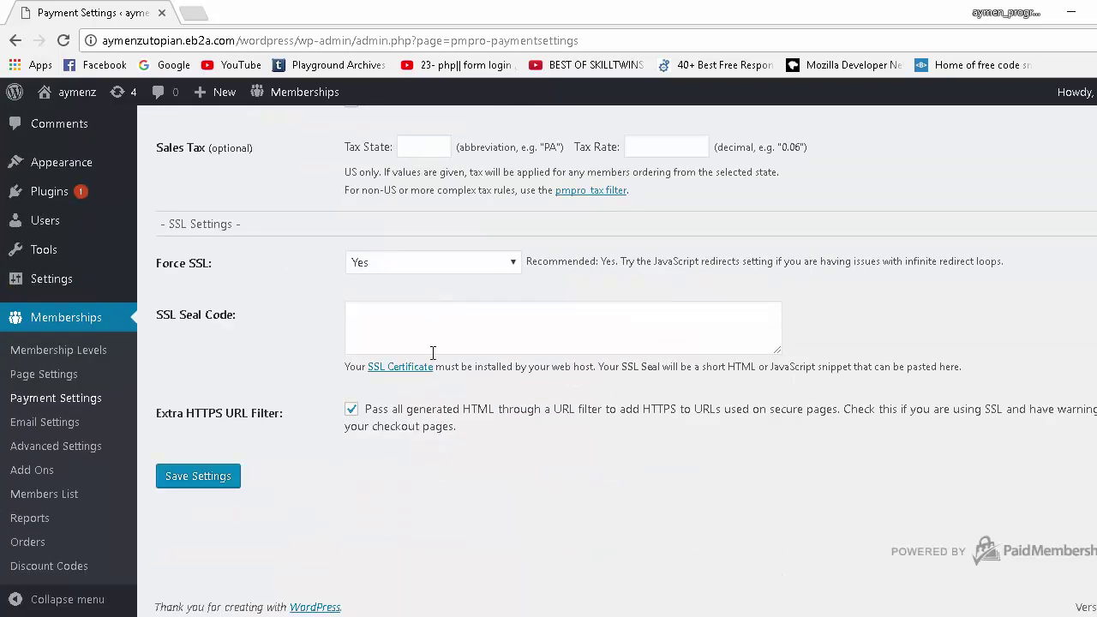
pyautogui.scroll(8, 279, 354)
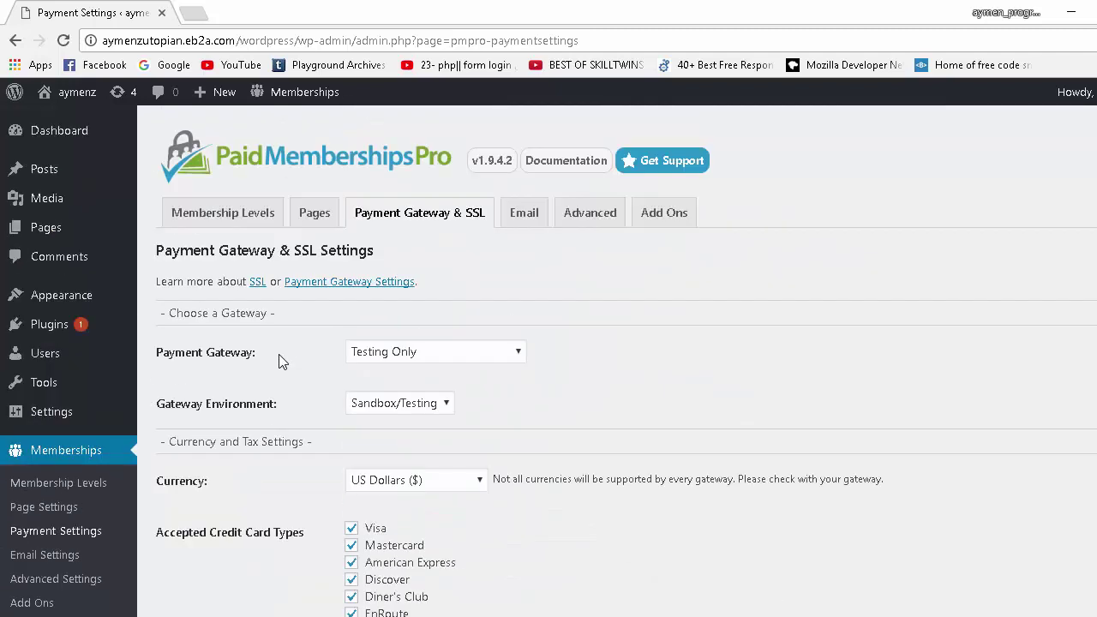
pyautogui.click(315, 222)
pyautogui.scroll(-5, 591, 351)
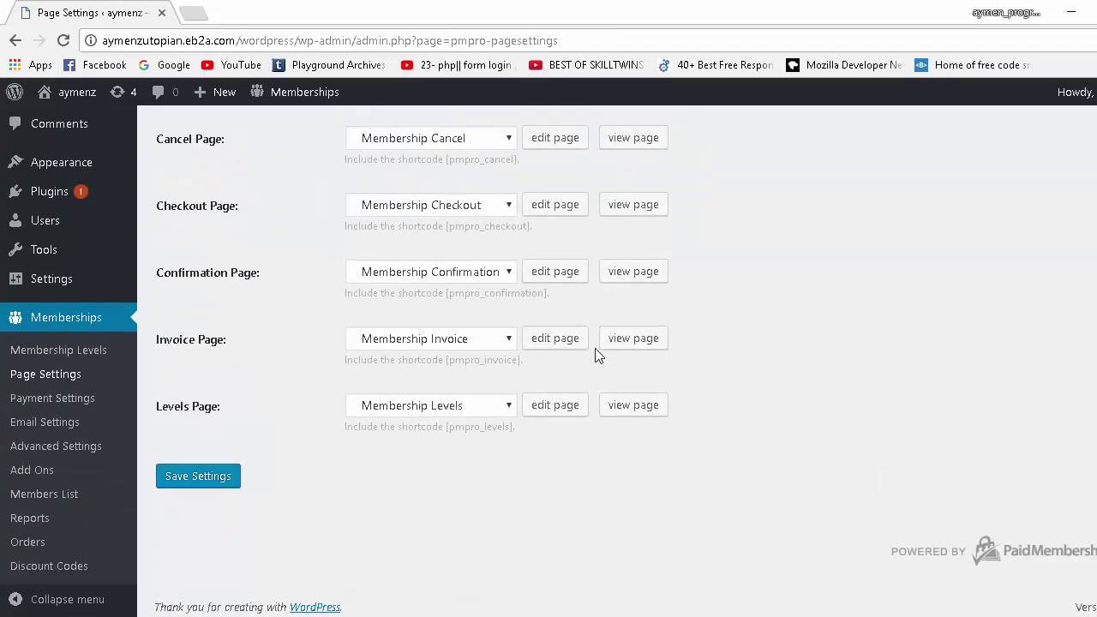
pyautogui.scroll(5, 326, 381)
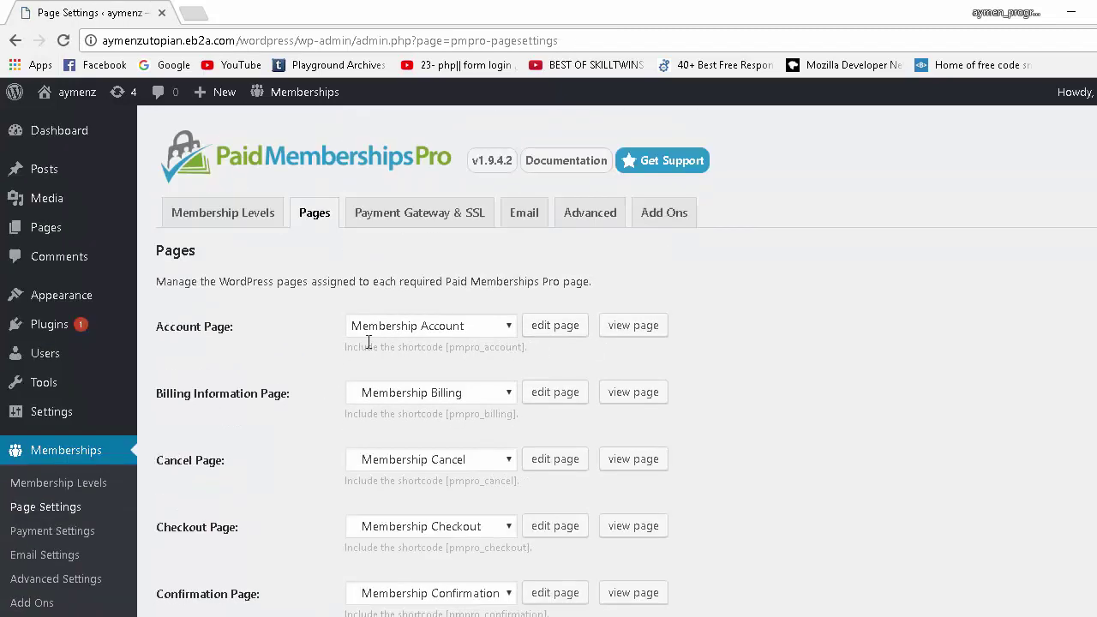
# - Return to the Payment Gateway & SSL settings and check the gateway, currency, accepted credit card types, sales tax and Force SSL options
pyautogui.click(418, 216)
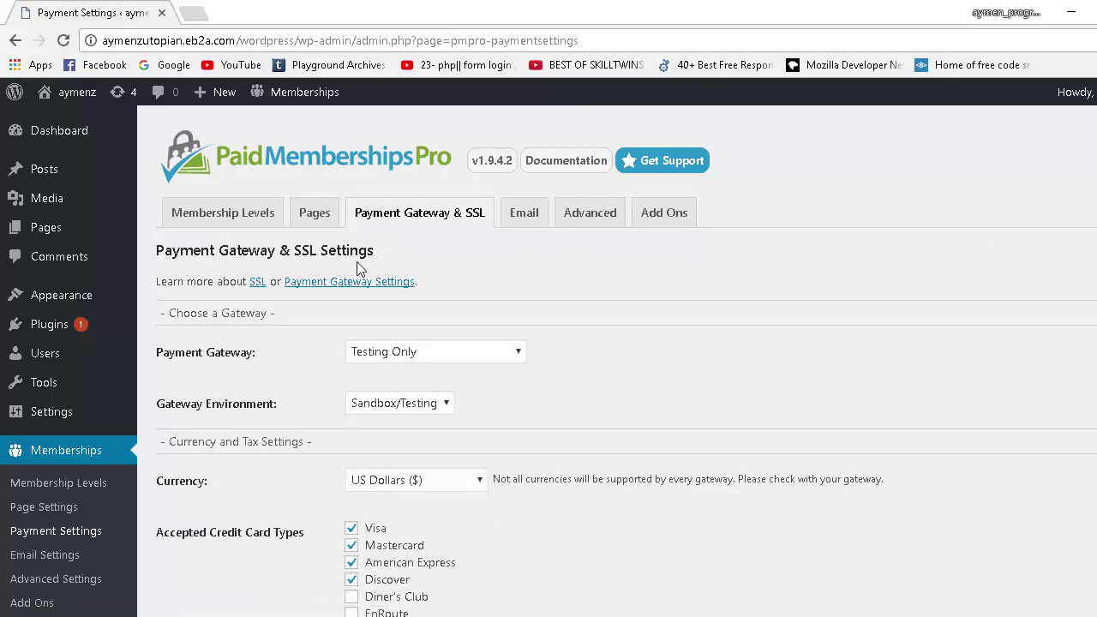
pyautogui.scroll(-4, 288, 348)
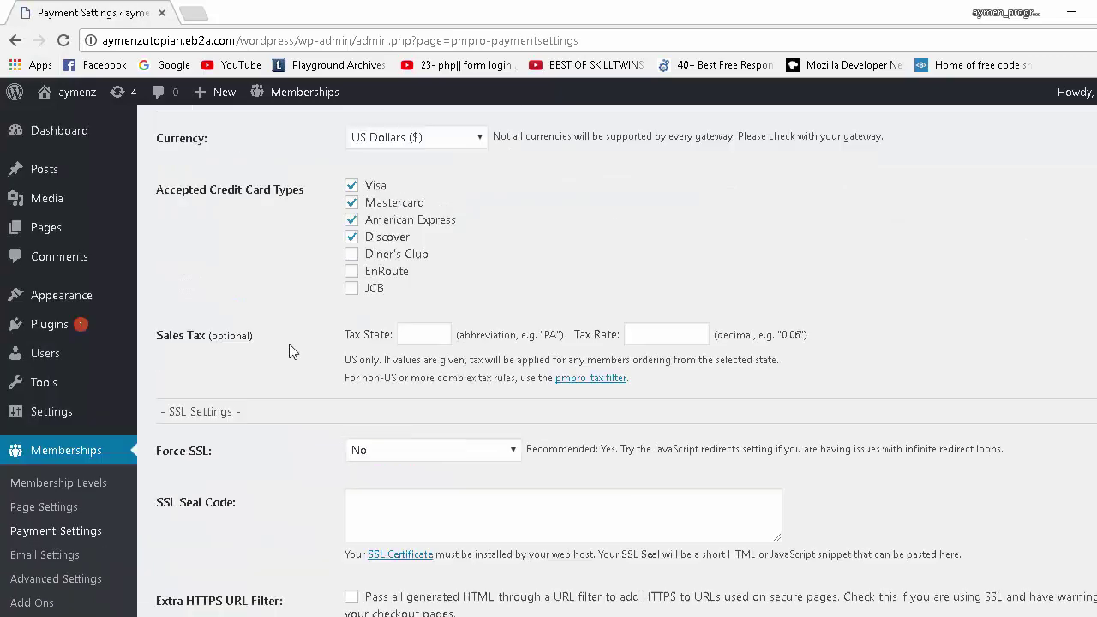
pyautogui.scroll(3, 421, 311)
pyautogui.scroll(-3, 385, 364)
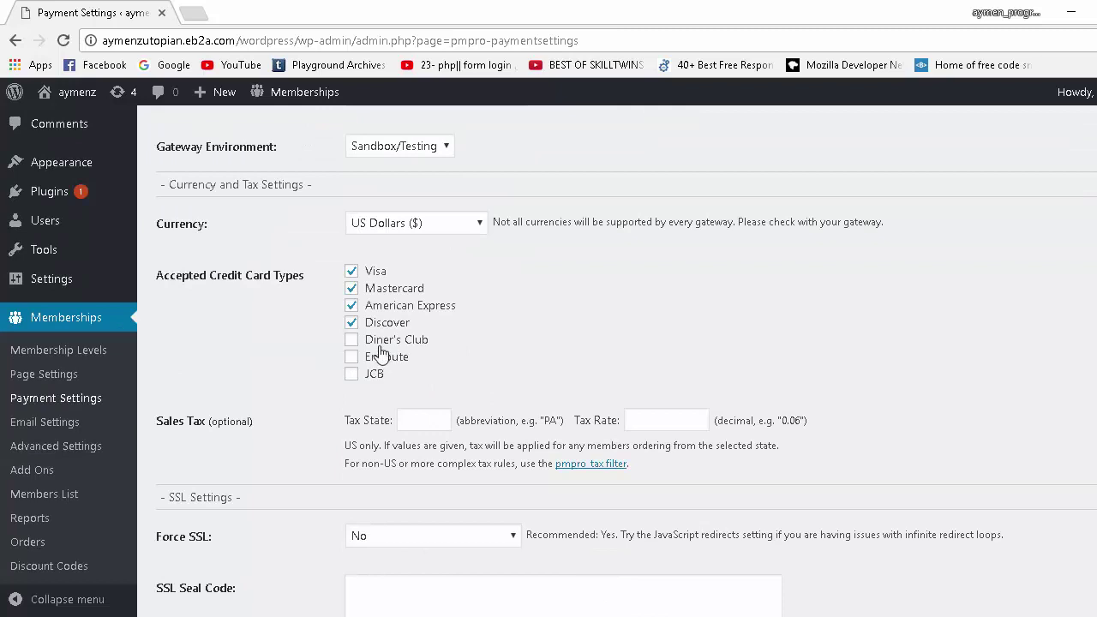
pyautogui.scroll(-2, 381, 356)
pyautogui.scroll(4, 334, 270)
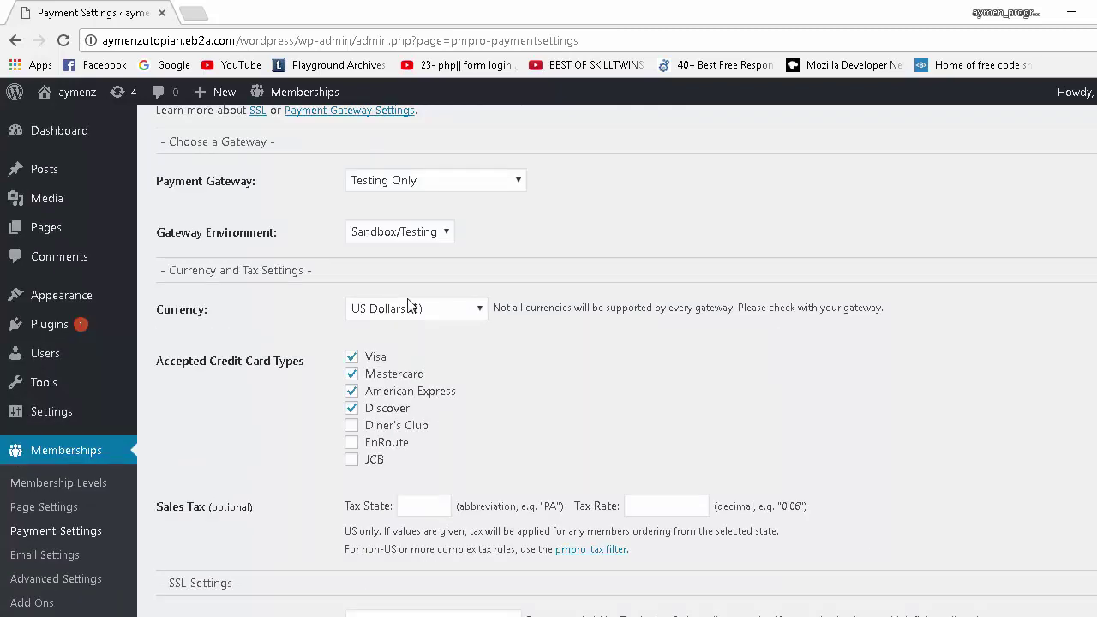
pyautogui.scroll(2, 411, 306)
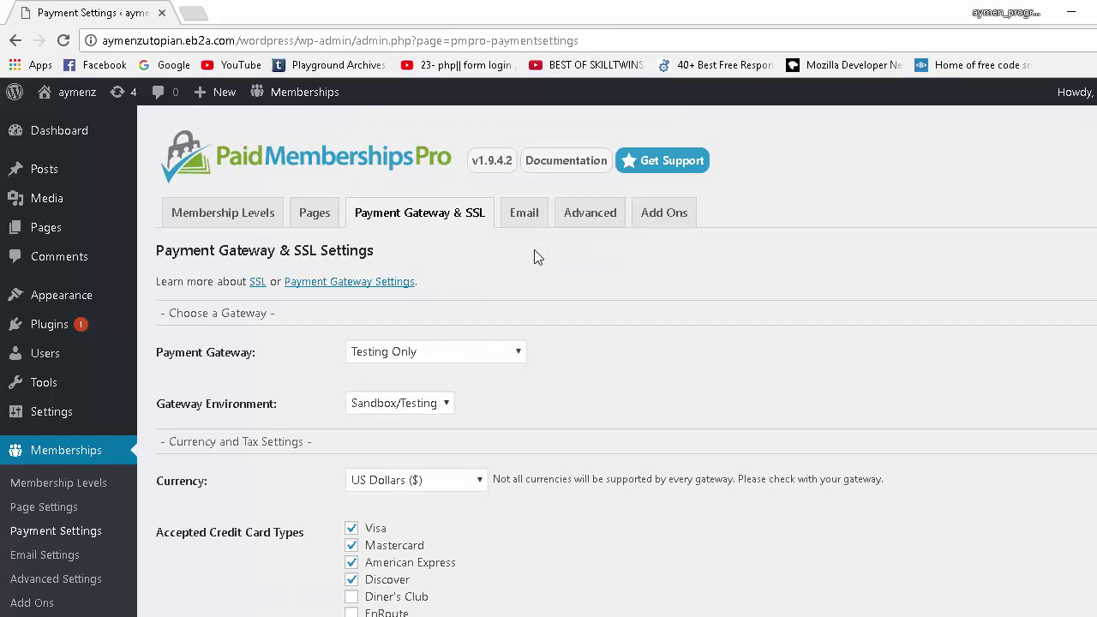